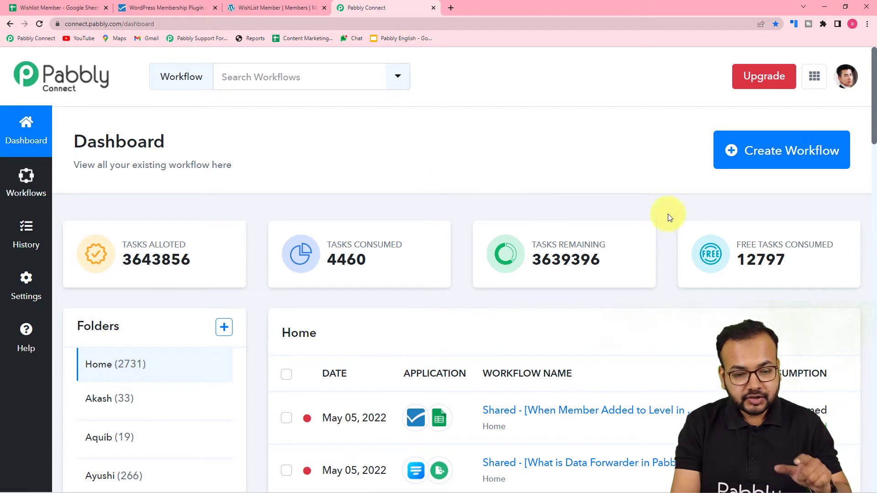
Create a new workflow named 'WishList Members to Google Sheets Automation'.
{"action": "left_click", "coordinate": [771, 161]}
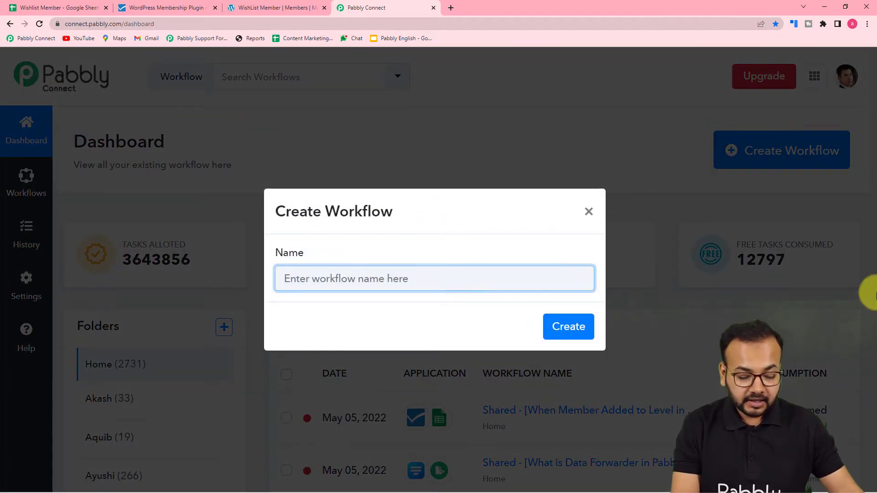
{"action": "type", "text": "WishList to Google Sheets A"}
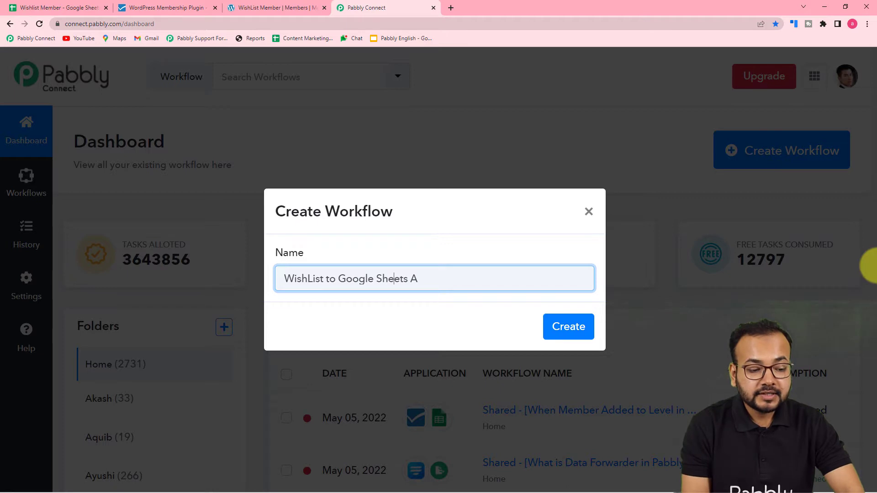
{"action": "type", "text": "Members"}
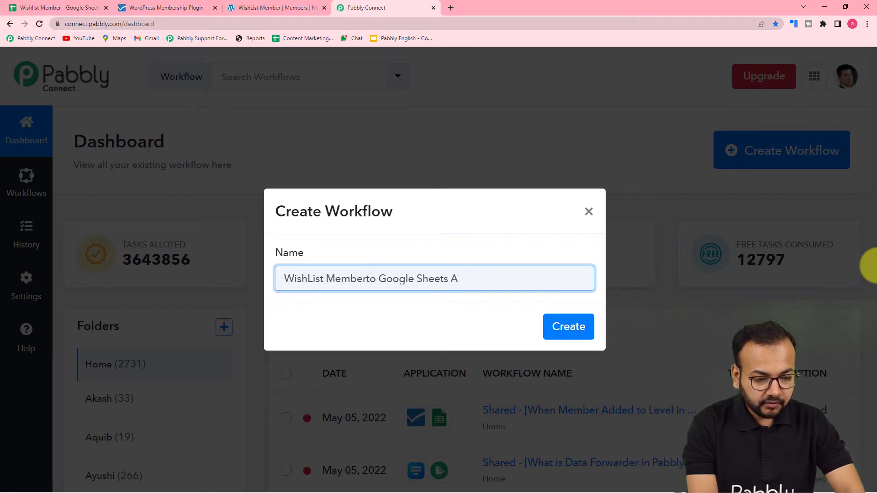
{"action": "left_click", "coordinate": [422, 279]}
{"action": "left_click", "coordinate": [465, 279]}
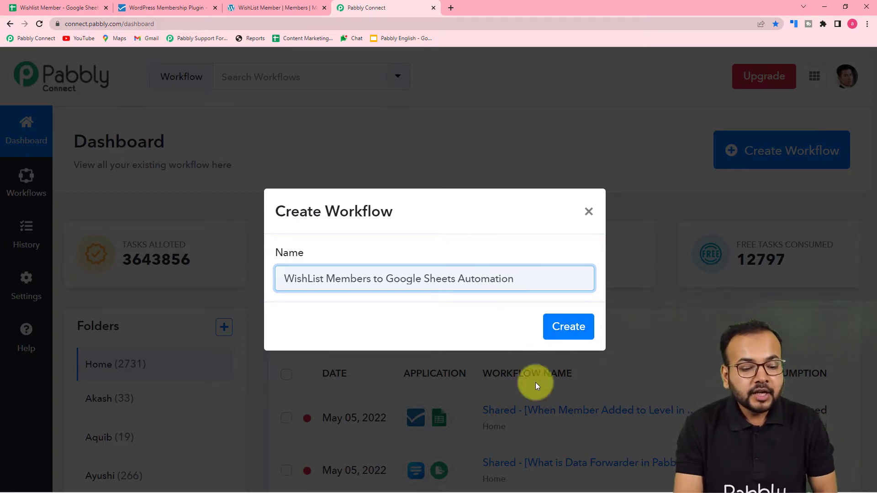
{"action": "left_click", "coordinate": [566, 336]}
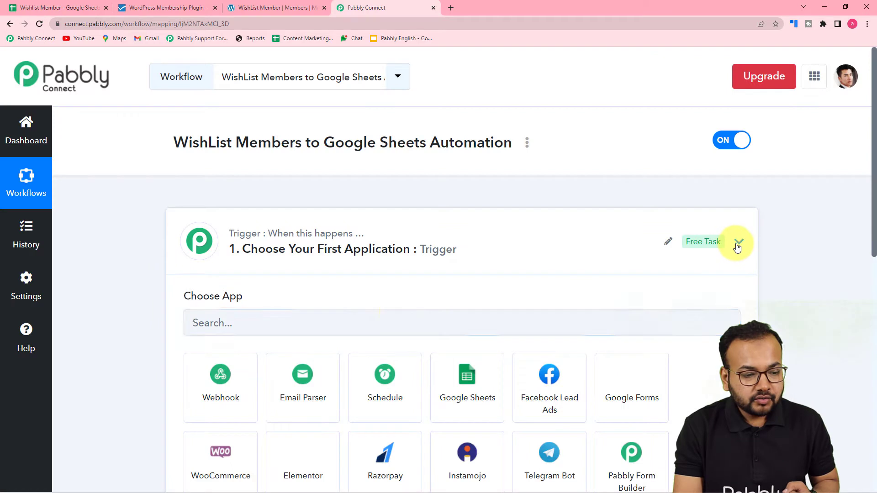
Search 'wish' in the trigger's app list and choose Wishlist Member.
{"action": "left_click", "coordinate": [738, 241]}
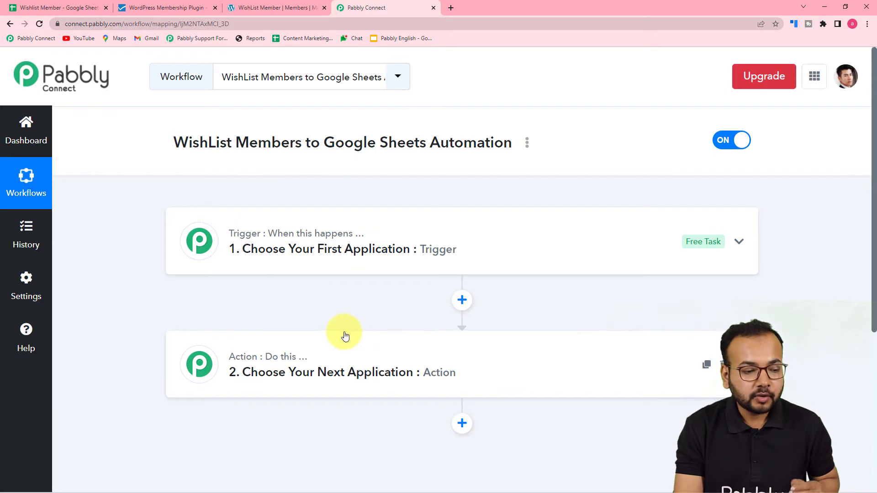
{"action": "left_click", "coordinate": [289, 268]}
{"action": "scroll", "coordinate": [290, 265], "scroll_direction": "down", "scroll_amount": 2}
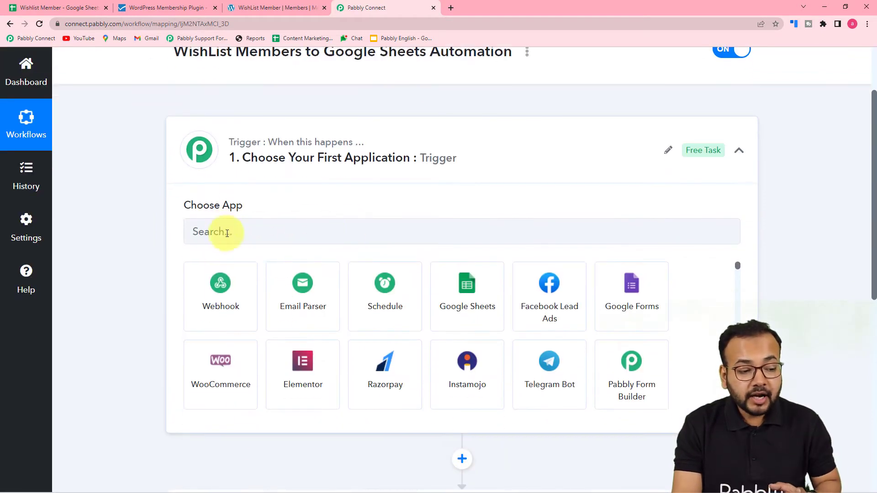
{"action": "left_click", "coordinate": [241, 235]}
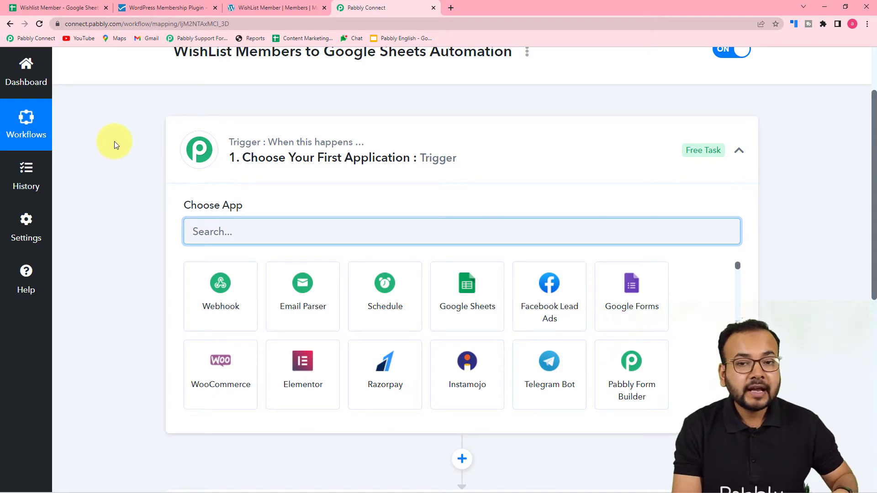
{"action": "type", "text": "wish"}
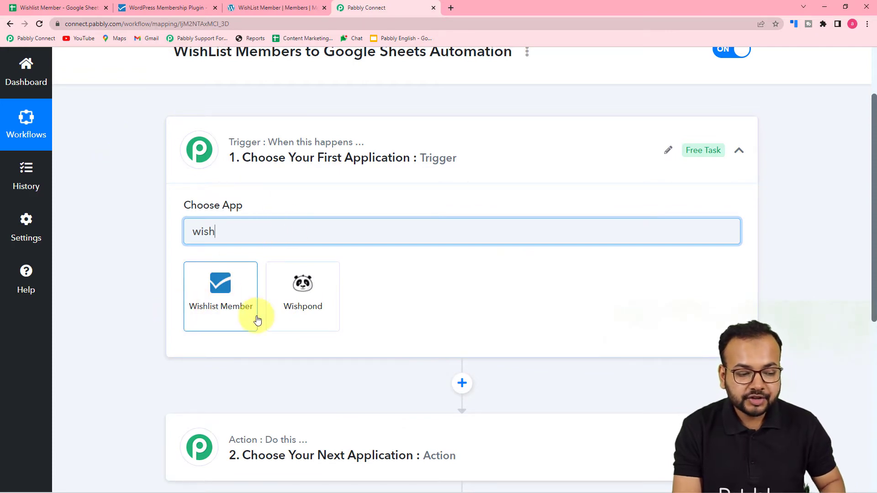
{"action": "left_click", "coordinate": [232, 317]}
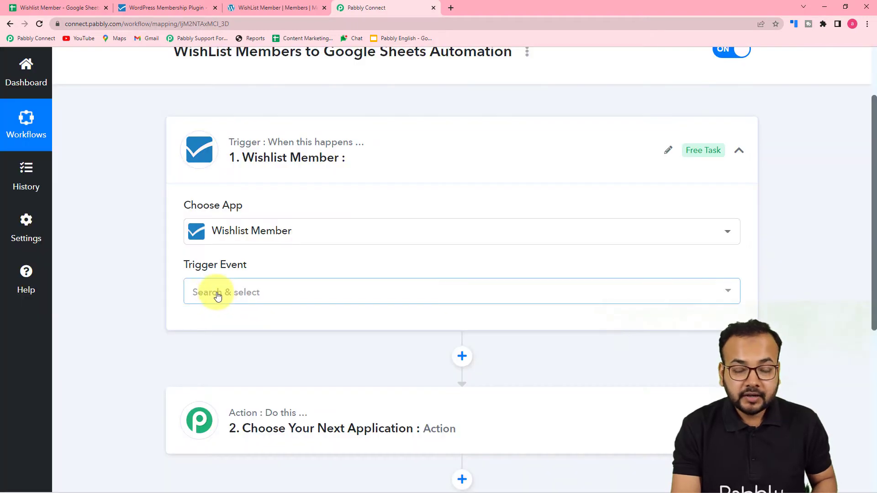
Set the trigger event to Member Added to Level and copy its webhook URL.
{"action": "left_click", "coordinate": [218, 296]}
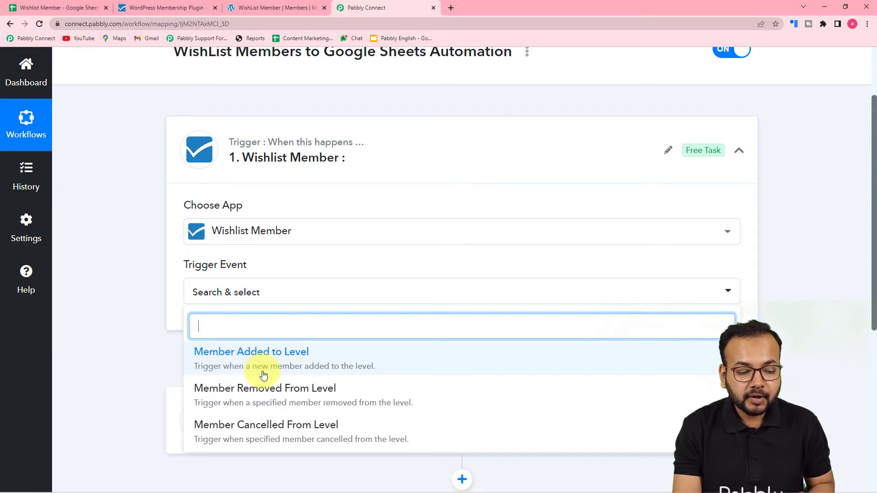
{"action": "left_click", "coordinate": [295, 366]}
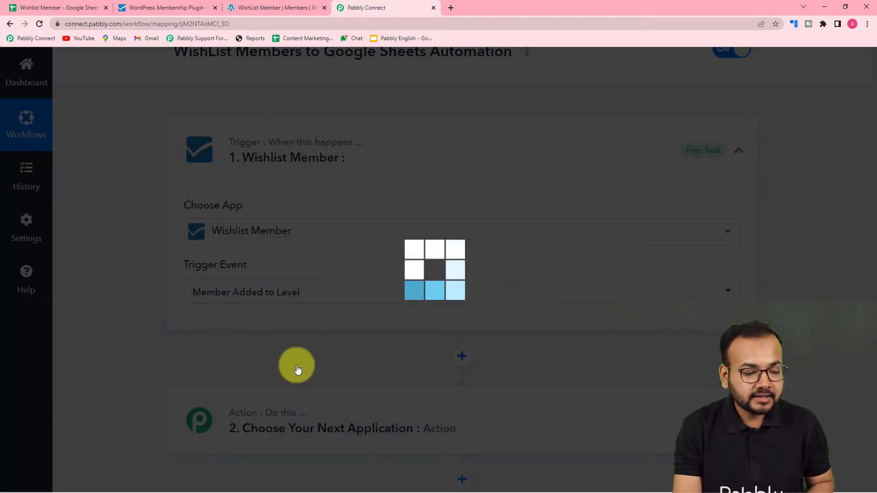
{"action": "scroll", "coordinate": [292, 368], "scroll_direction": "down", "scroll_amount": 2}
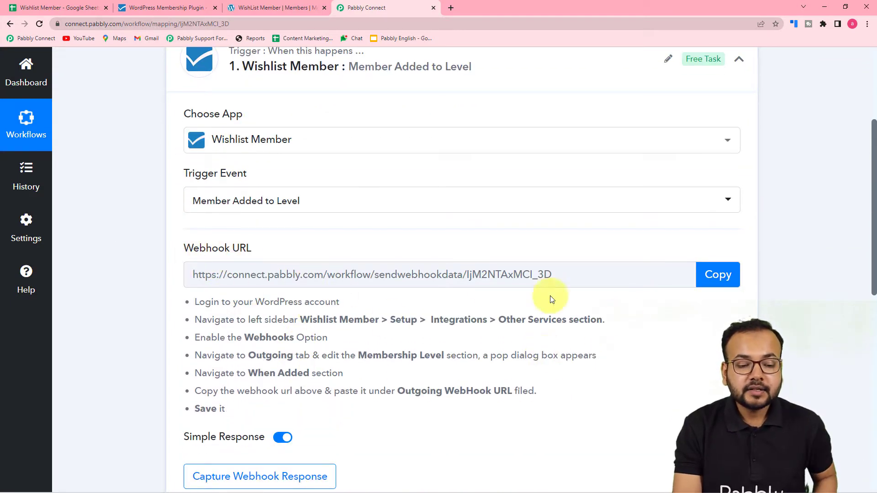
{"action": "scroll", "coordinate": [526, 306], "scroll_direction": "down", "scroll_amount": 2}
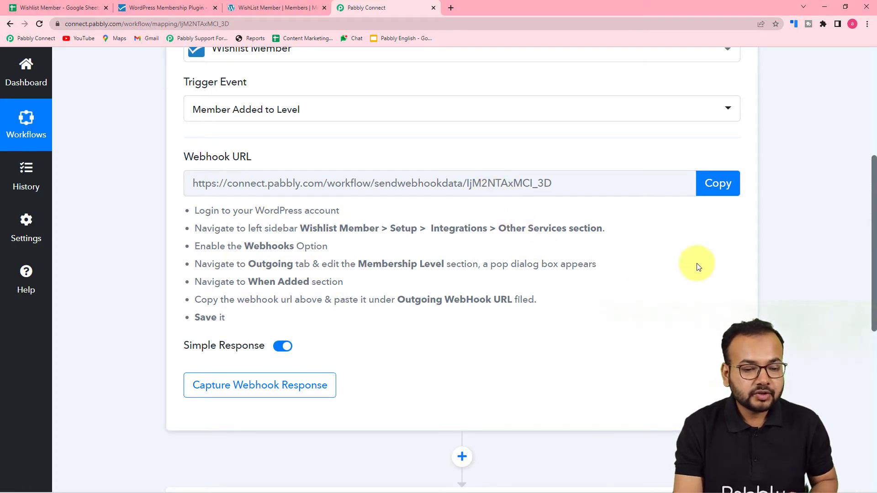
{"action": "left_click", "coordinate": [711, 189]}
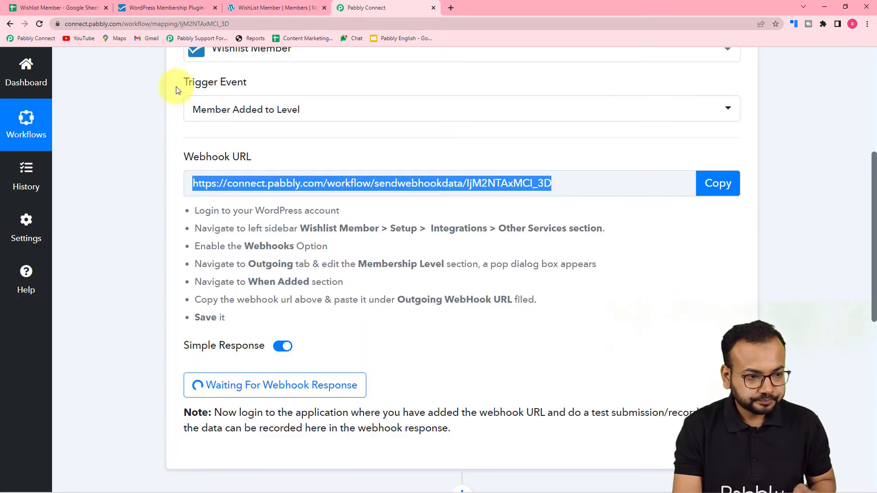
Bring up the WishList Member Members page listing 115 members.
{"action": "left_click", "coordinate": [250, 8]}
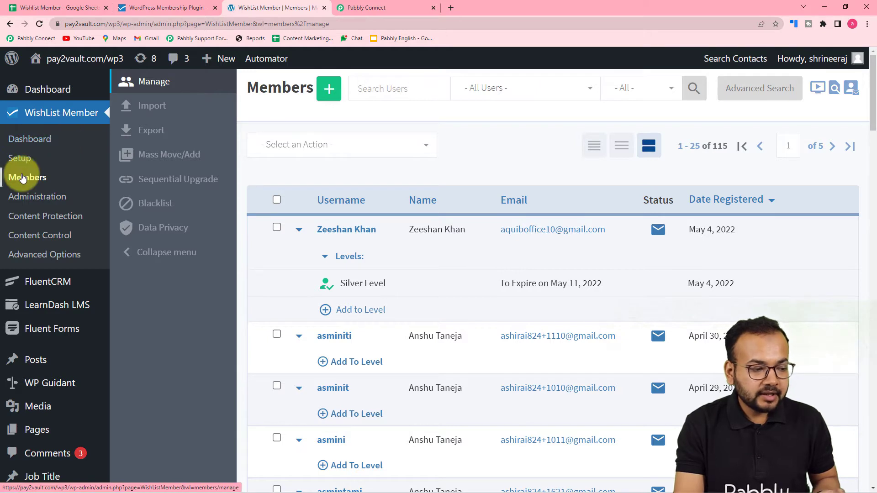
{"action": "scroll", "coordinate": [434, 249], "scroll_direction": "down", "scroll_amount": 2}
{"action": "scroll", "coordinate": [446, 265], "scroll_direction": "up", "scroll_amount": 3}
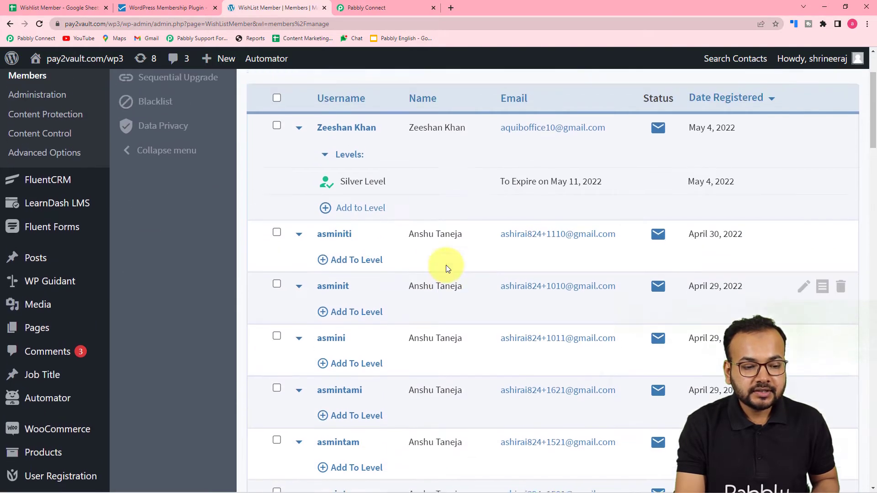
{"action": "scroll", "coordinate": [447, 265], "scroll_direction": "down", "scroll_amount": 3}
{"action": "scroll", "coordinate": [448, 255], "scroll_direction": "up", "scroll_amount": 3}
{"action": "scroll", "coordinate": [446, 247], "scroll_direction": "down", "scroll_amount": 6}
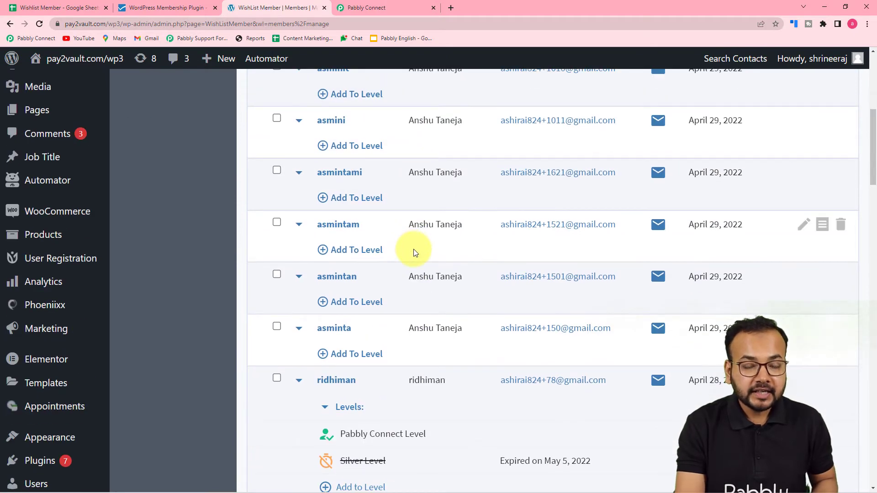
{"action": "scroll", "coordinate": [415, 252], "scroll_direction": "up", "scroll_amount": 6}
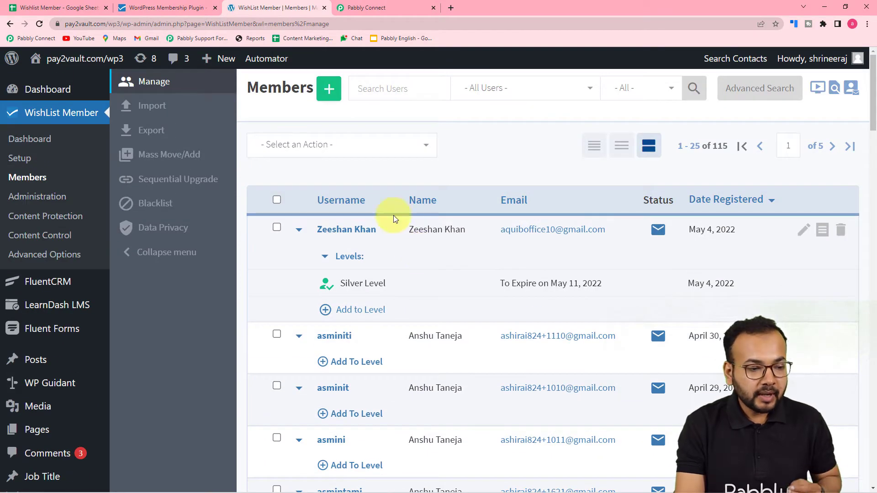
{"action": "left_click", "coordinate": [366, 9]}
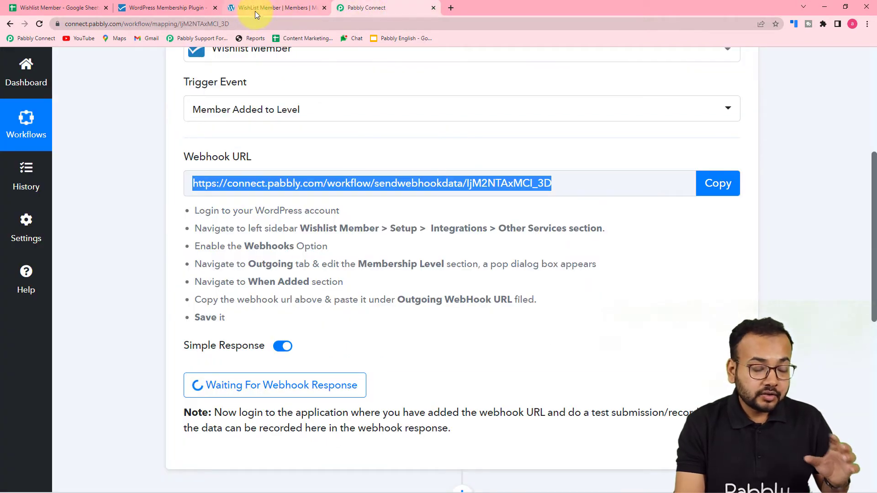
{"action": "left_click", "coordinate": [256, 10]}
{"action": "left_click", "coordinate": [367, 11]}
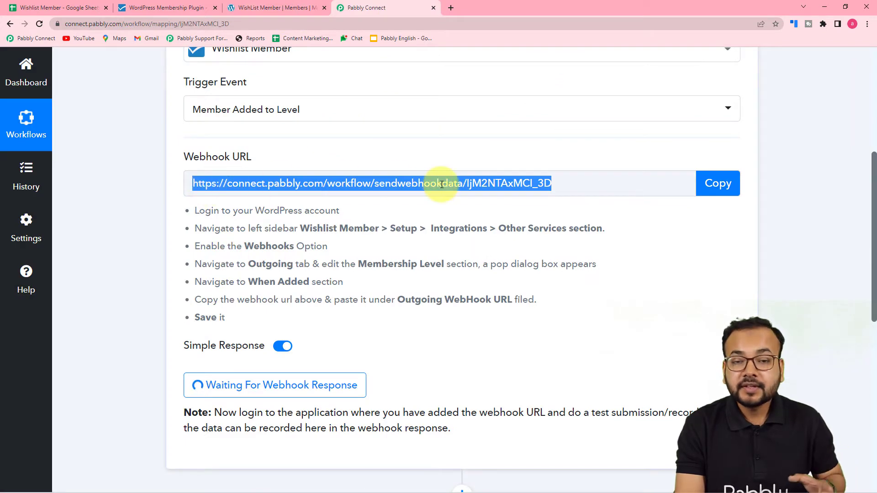
{"action": "left_click", "coordinate": [256, 7]}
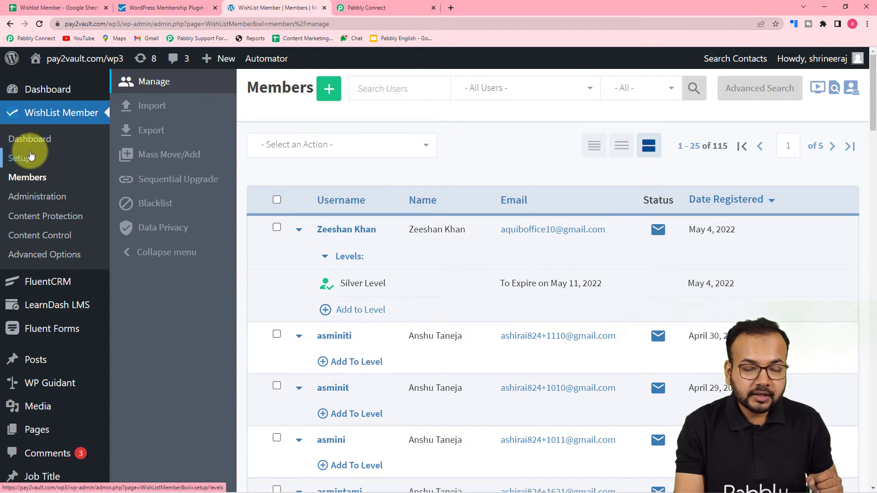
Go to Setup > Integrations > Other Services > WebHooks > Outgoing and edit Silver Level's webhooks.
{"action": "left_click", "coordinate": [20, 158]}
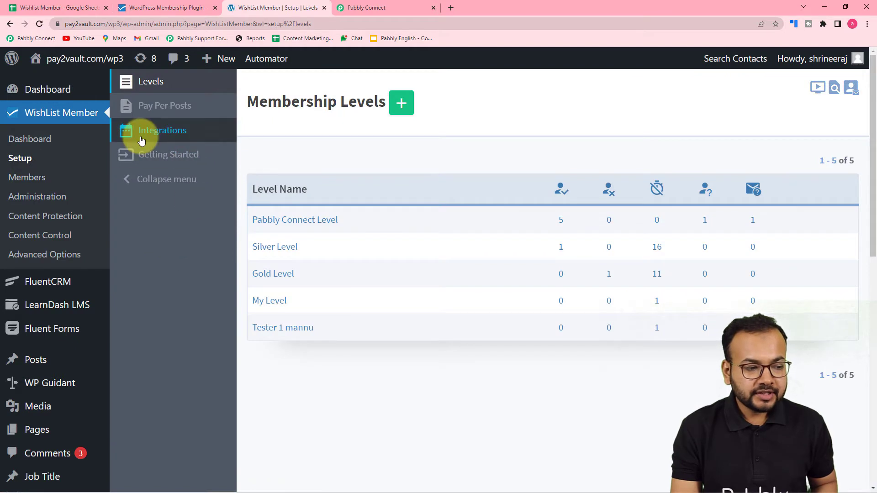
{"action": "left_click", "coordinate": [169, 137]}
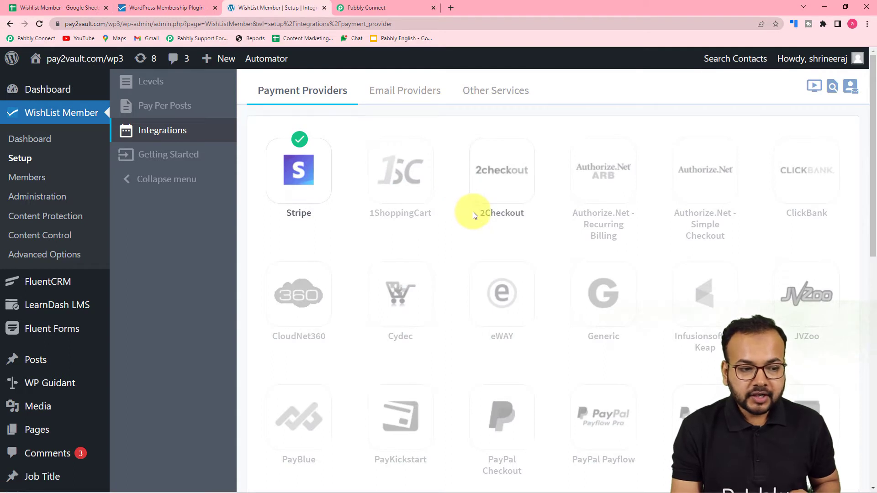
{"action": "left_click", "coordinate": [493, 92]}
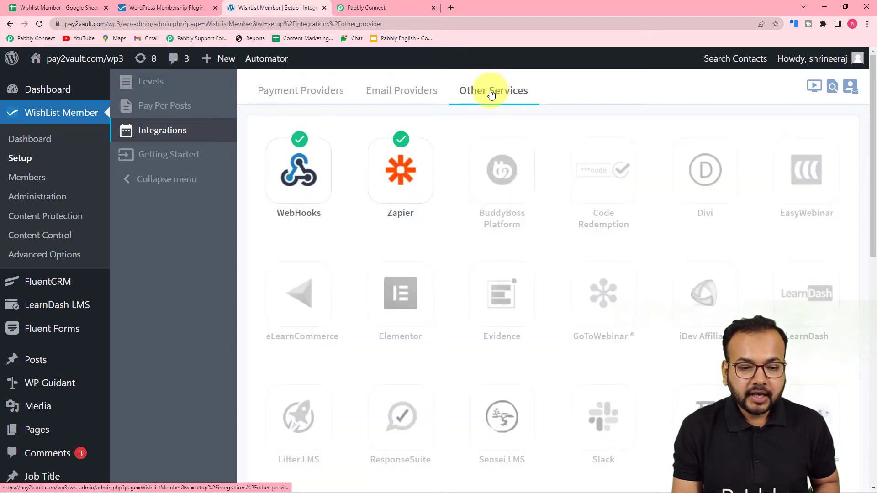
{"action": "left_click", "coordinate": [291, 190]}
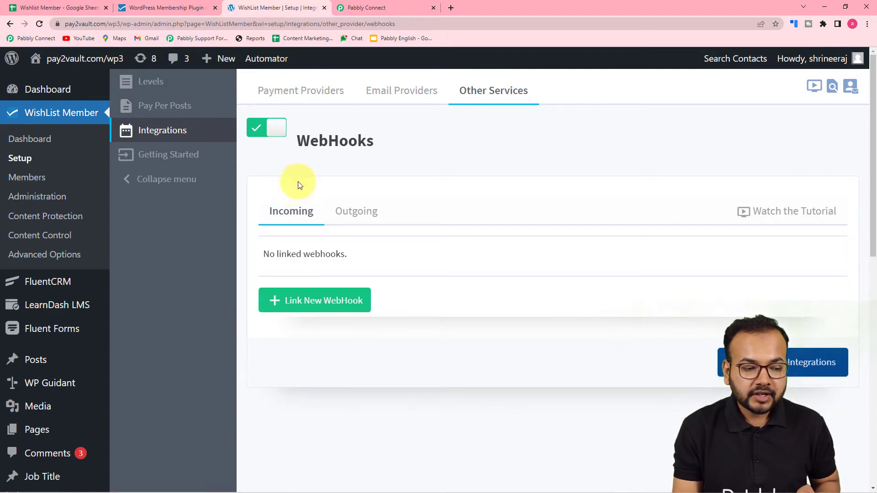
{"action": "left_click", "coordinate": [362, 210]}
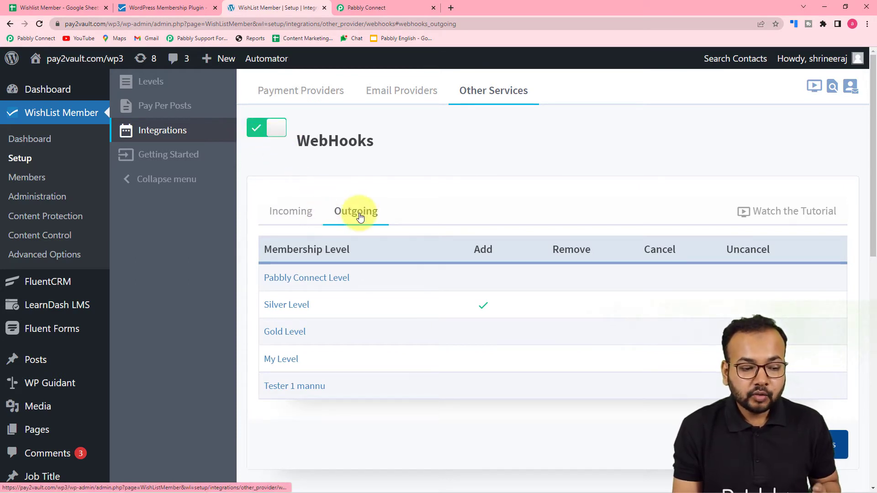
{"action": "scroll", "coordinate": [359, 218], "scroll_direction": "down", "scroll_amount": 2}
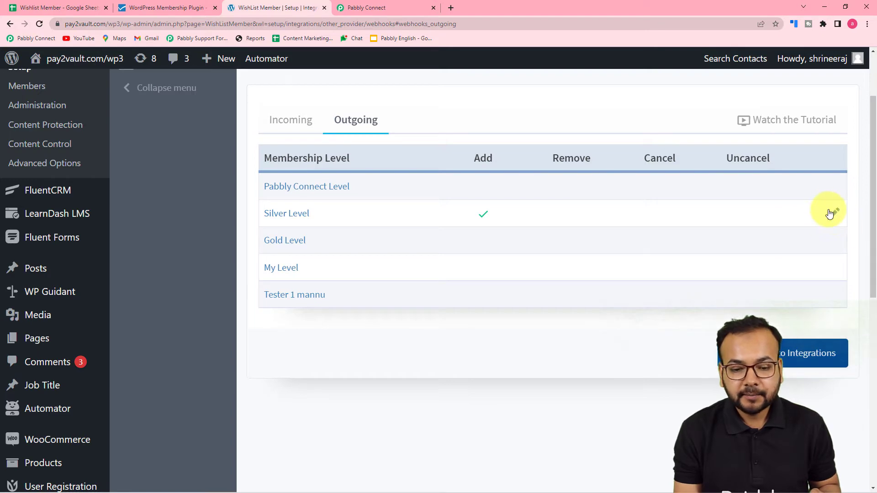
{"action": "left_click", "coordinate": [832, 214]}
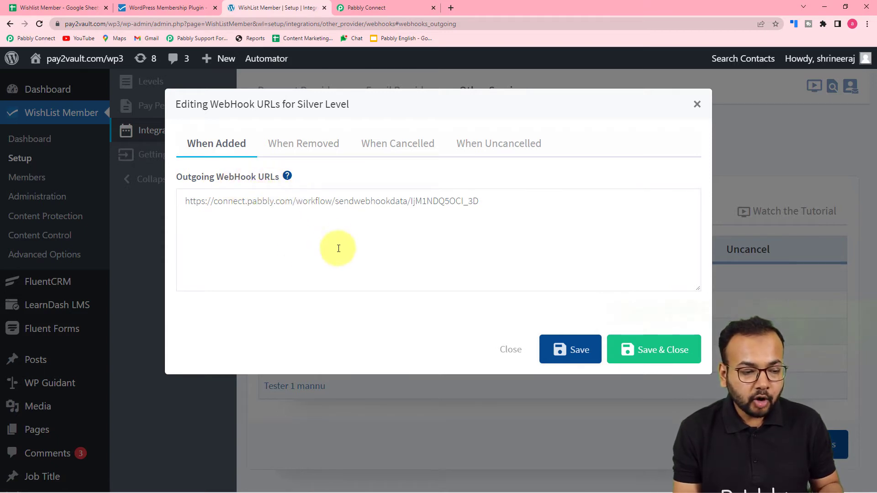
Replace Silver Level's When Added webhook with the copied Pabbly URL and save the dialog.
{"action": "left_click", "coordinate": [503, 206]}
{"action": "key", "text": "ctrl+a"}
{"action": "key", "text": "BackSpace"}
{"action": "left_click", "coordinate": [413, 12]}
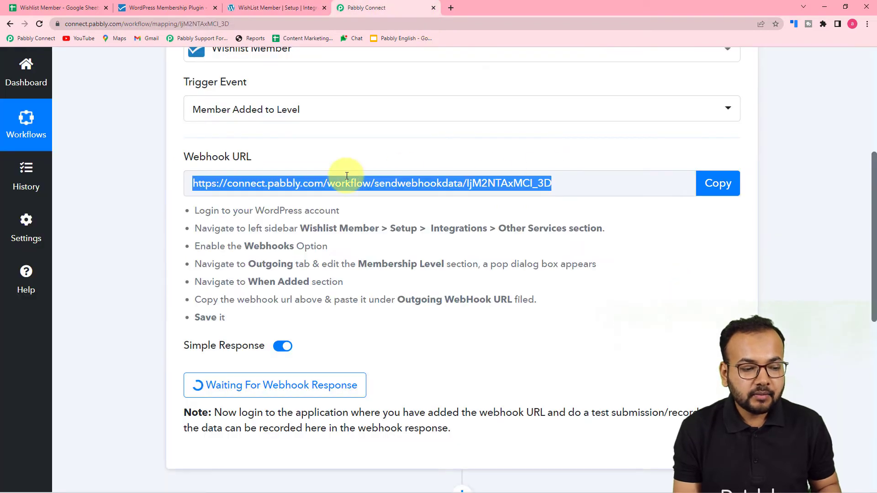
{"action": "left_click", "coordinate": [730, 188]}
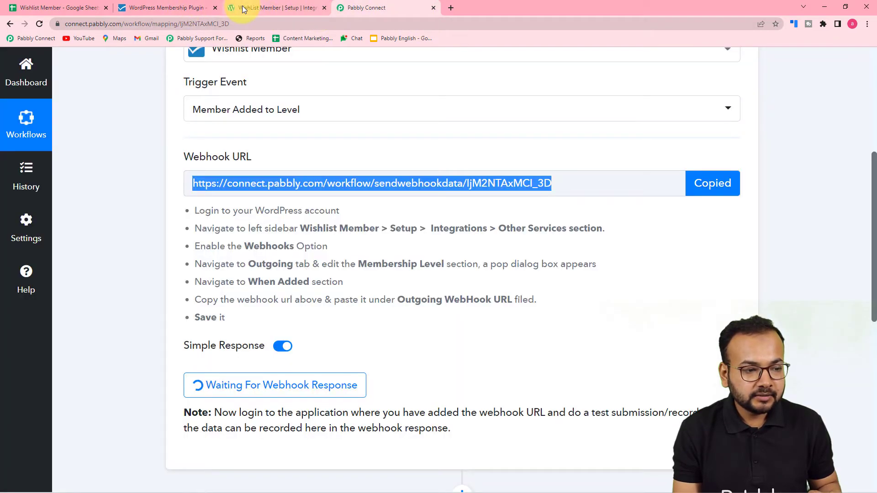
{"action": "left_click", "coordinate": [242, 9]}
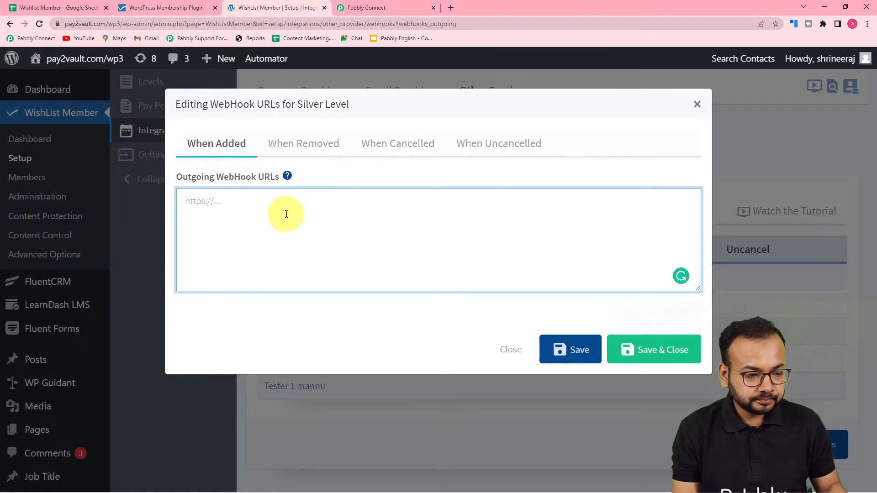
{"action": "right_click", "coordinate": [239, 202]}
{"action": "left_click", "coordinate": [261, 274]}
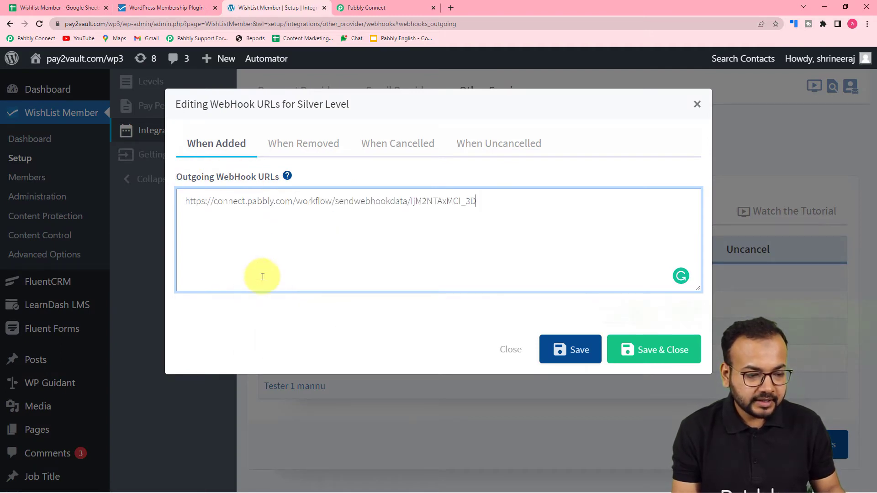
{"action": "left_click", "coordinate": [572, 355]}
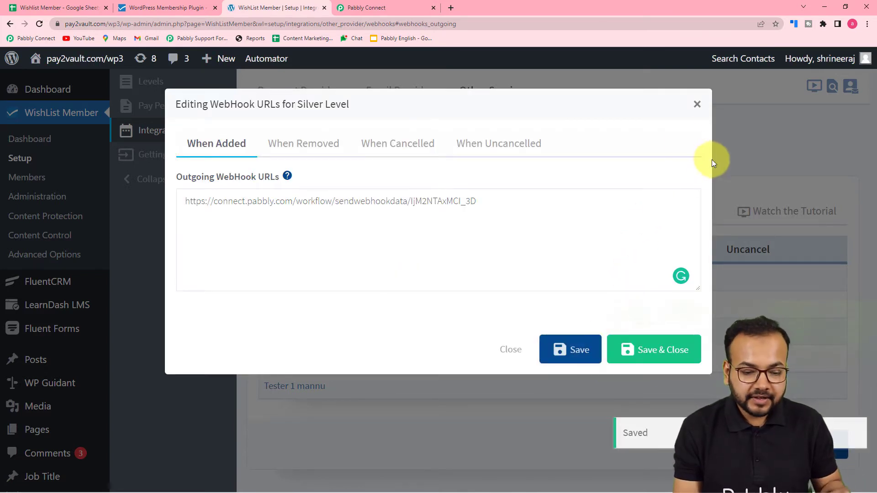
{"action": "left_click", "coordinate": [641, 346]}
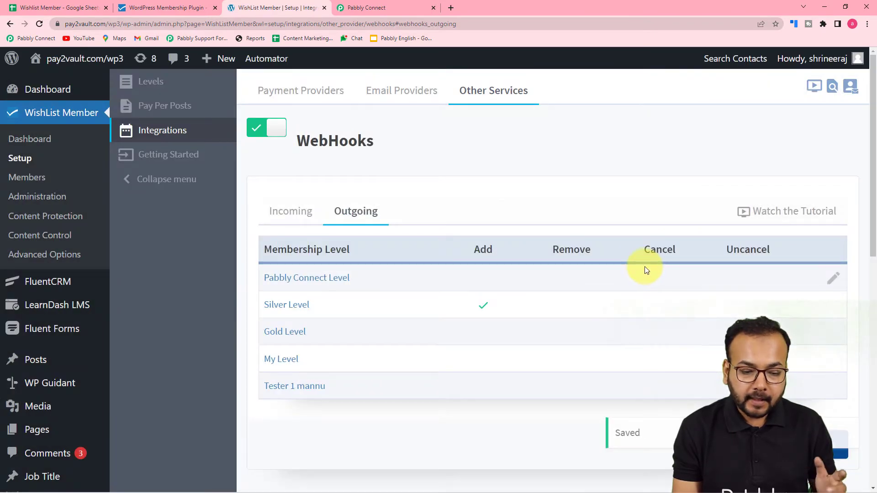
Go back to WishList Member's Members list and begin adding a new member.
{"action": "left_click", "coordinate": [371, 8]}
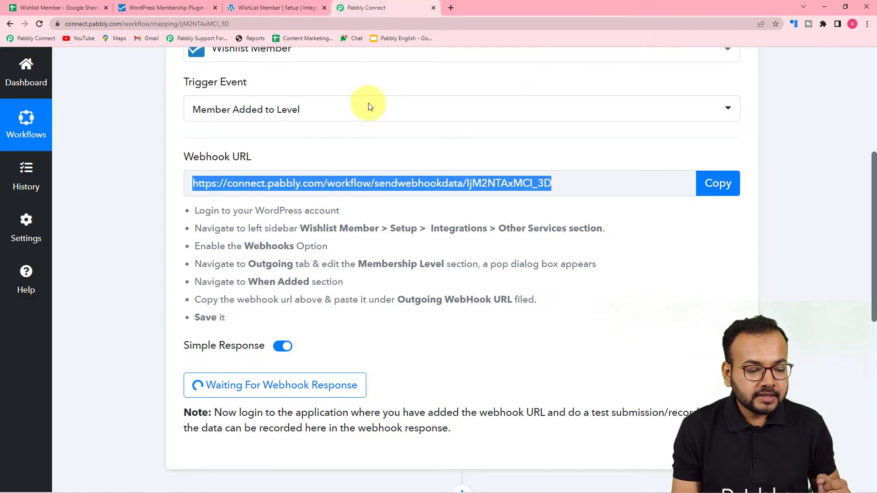
{"action": "scroll", "coordinate": [178, 229], "scroll_direction": "down", "scroll_amount": 1}
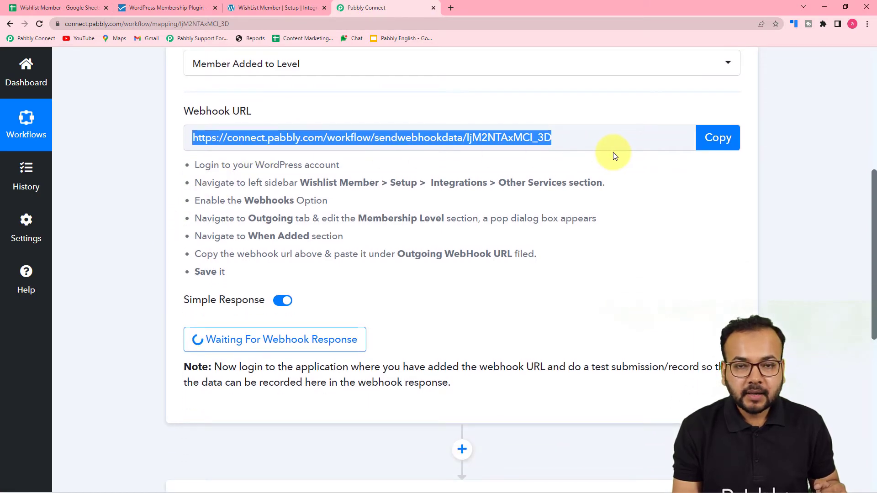
{"action": "scroll", "coordinate": [188, 222], "scroll_direction": "down", "scroll_amount": 3}
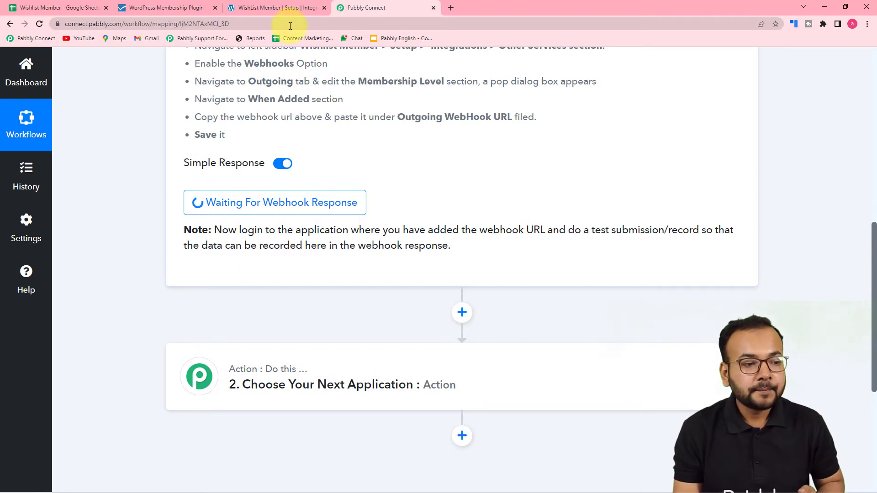
{"action": "left_click", "coordinate": [272, 8]}
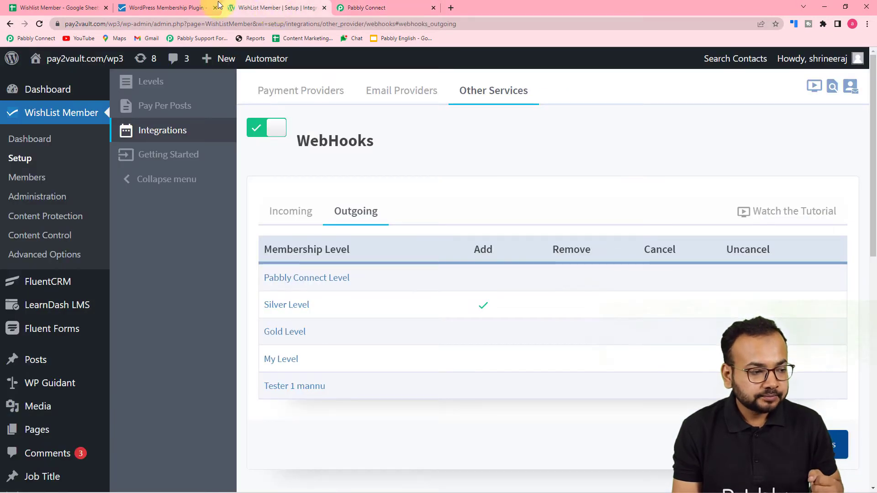
{"action": "left_click", "coordinate": [28, 178]}
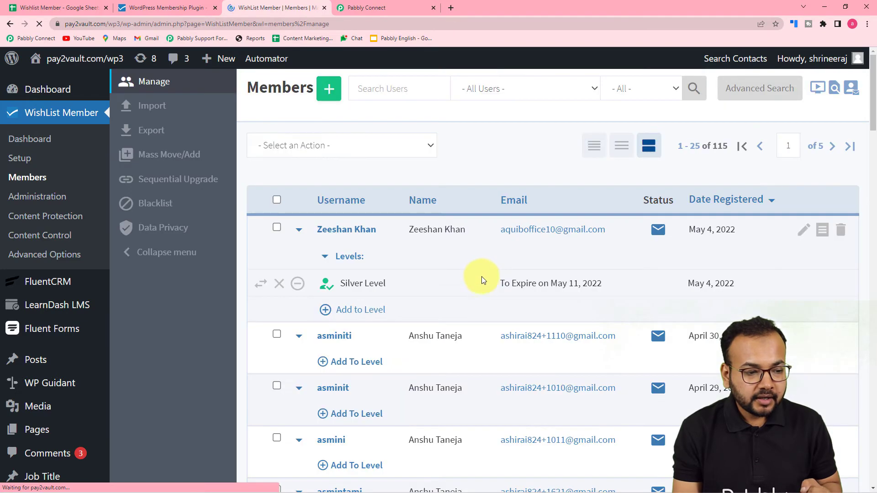
{"action": "left_click", "coordinate": [329, 88]}
Enter the new member's first name, last name and email, and choose Silver Level.
{"action": "left_click", "coordinate": [381, 170]}
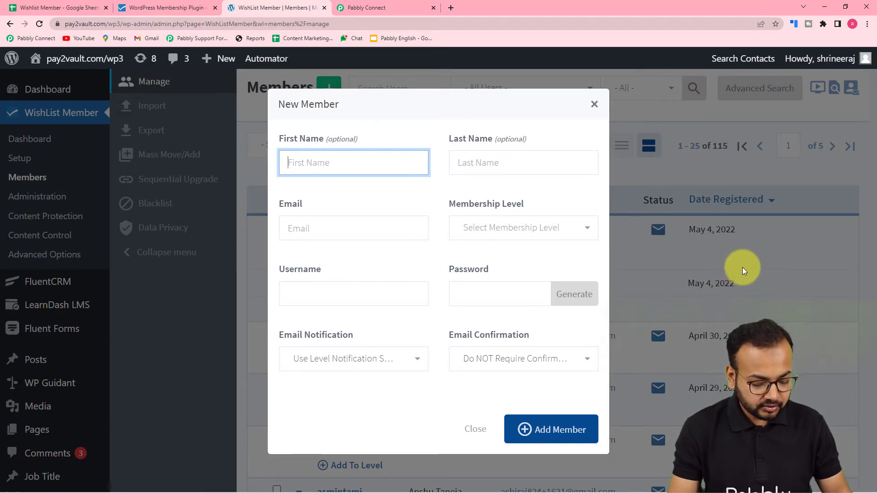
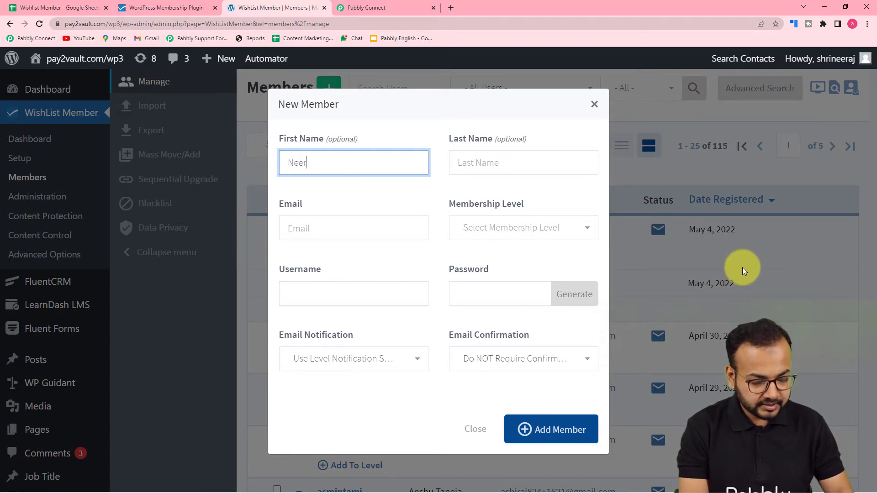
{"action": "left_click", "coordinate": [490, 163]}
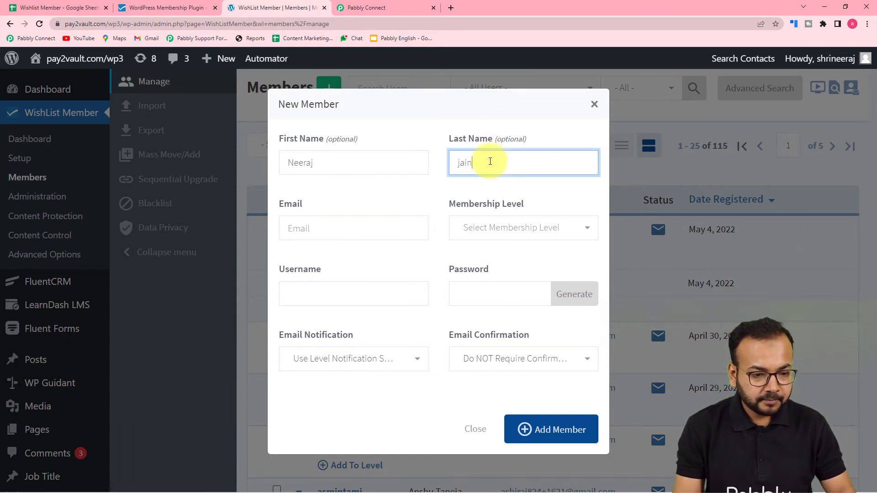
{"action": "left_click", "coordinate": [407, 227]}
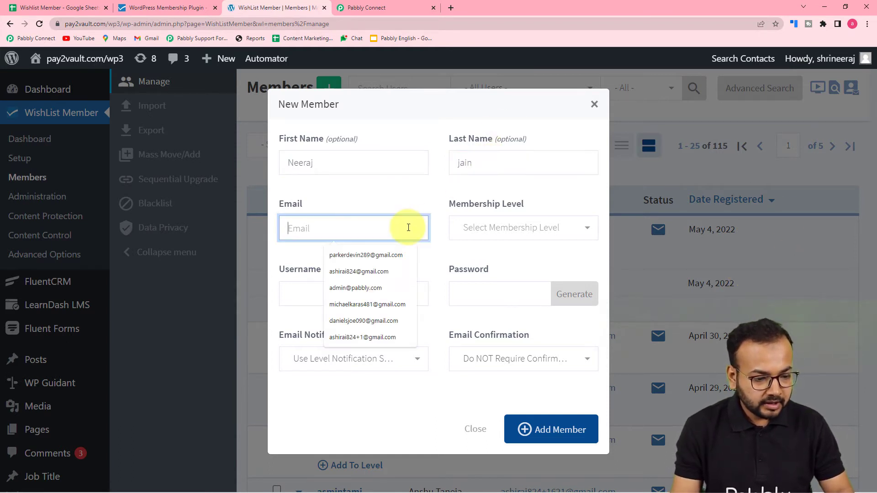
{"action": "left_click", "coordinate": [364, 304]}
{"action": "left_click", "coordinate": [512, 228]}
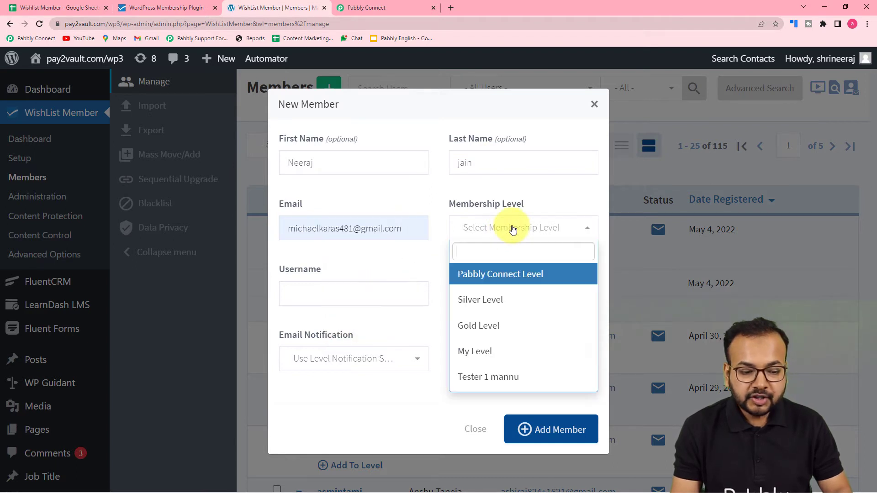
{"action": "left_click", "coordinate": [475, 299]}
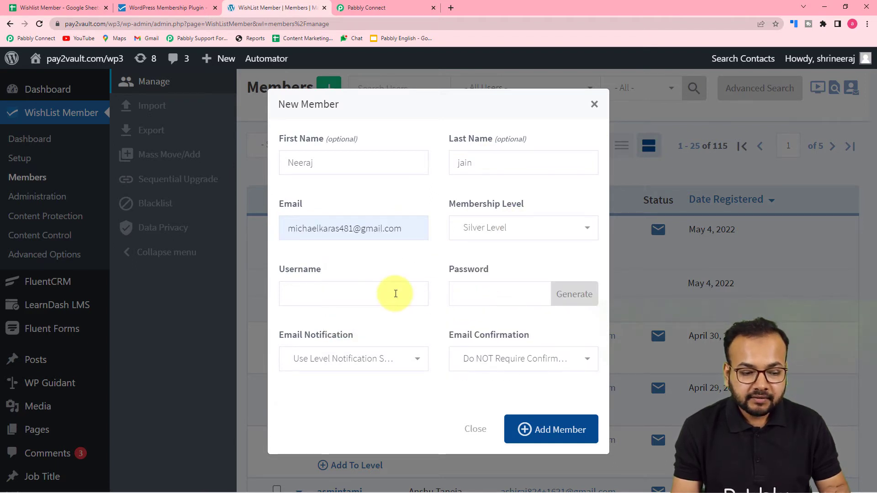
Enter a username, generate a password, set both email options to Do NOT, and submit.
{"action": "left_click", "coordinate": [371, 298]}
{"action": "type", "text": "n"}
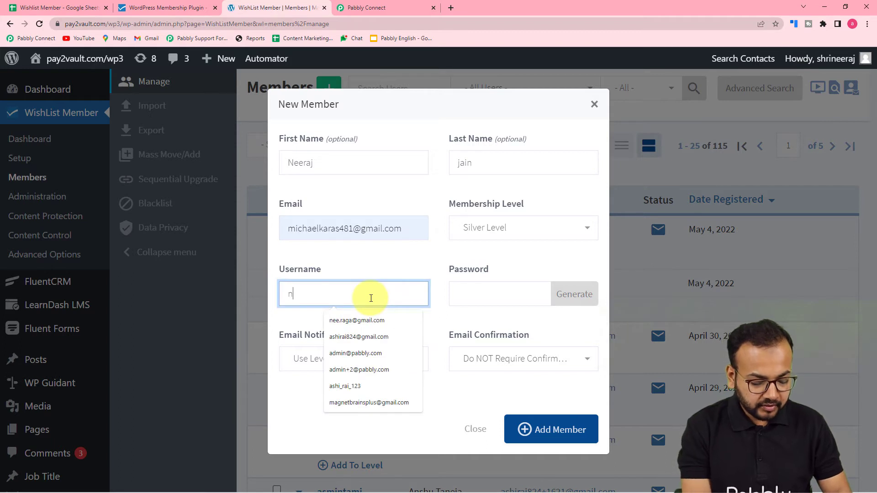
{"action": "type", "text": "ee"}
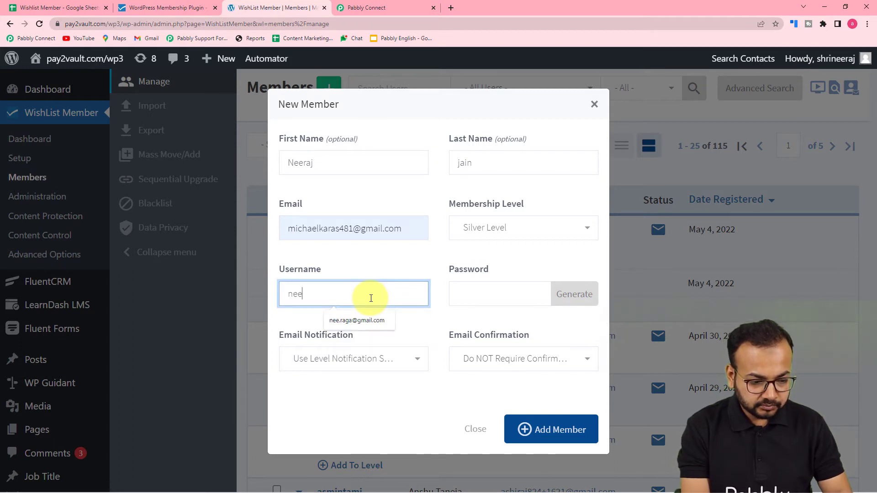
{"action": "type", "text": "rrr222"}
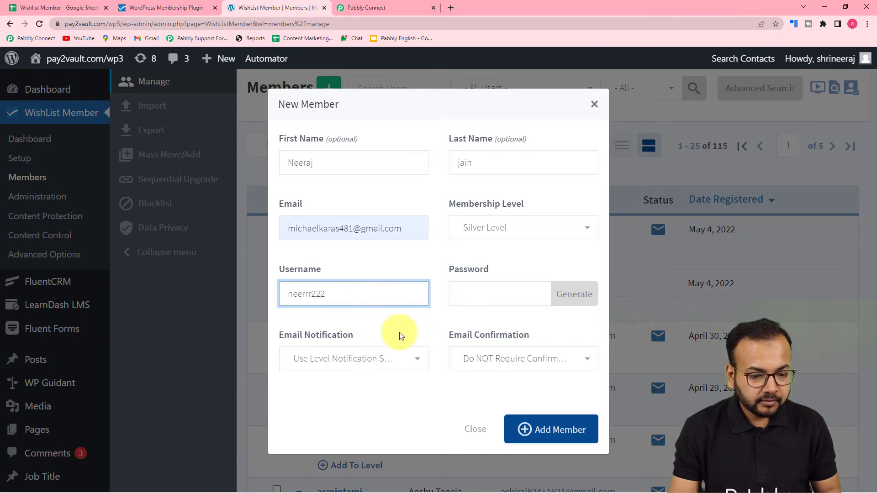
{"action": "left_click", "coordinate": [485, 297]}
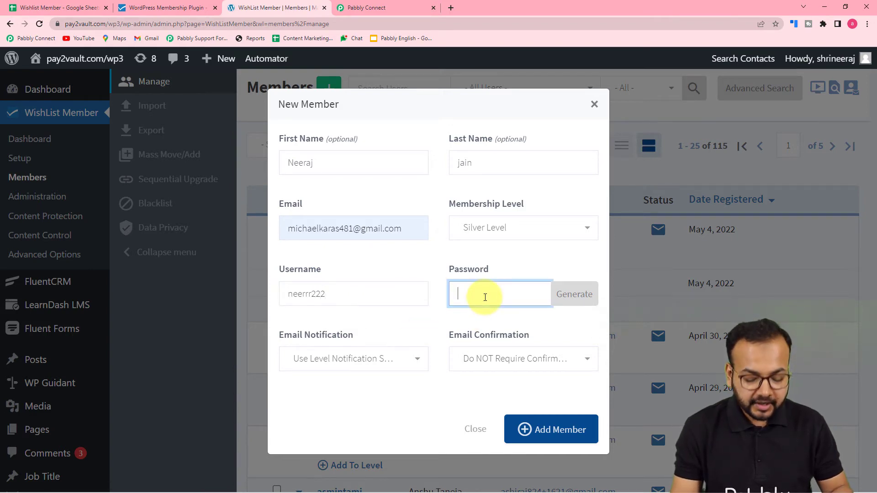
{"action": "type", "text": "1233459"}
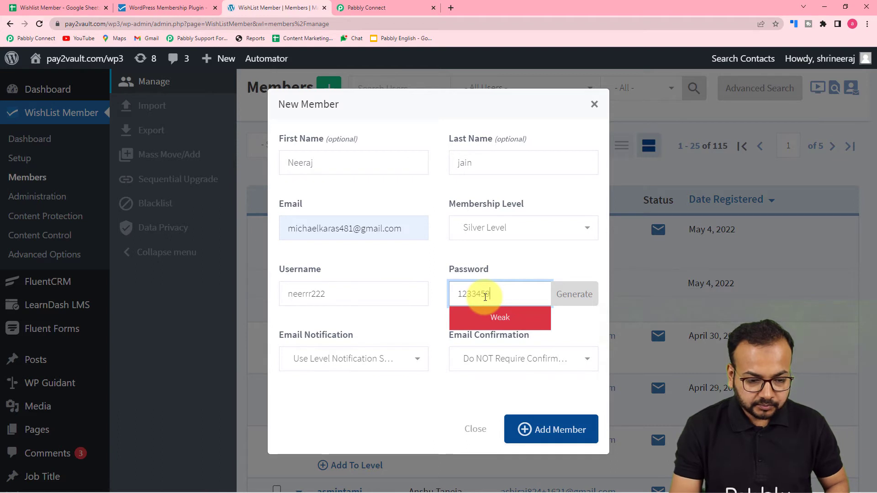
{"action": "left_click", "coordinate": [586, 304]}
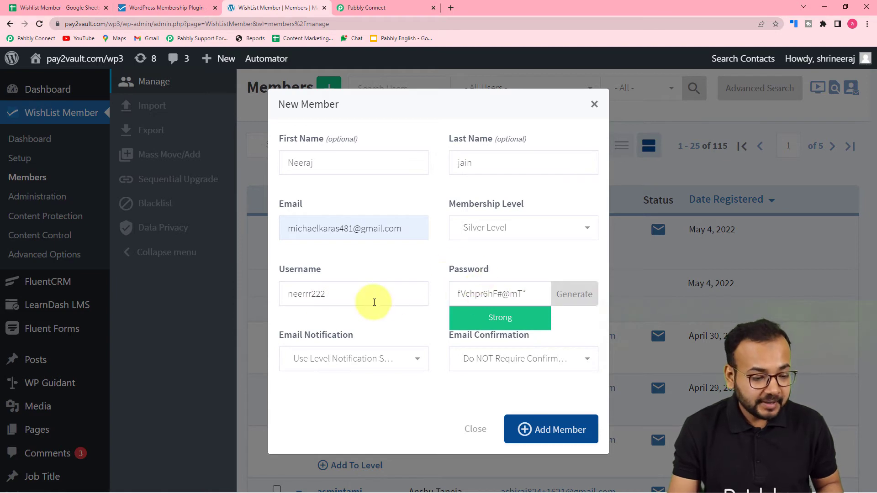
{"action": "left_click", "coordinate": [368, 366]}
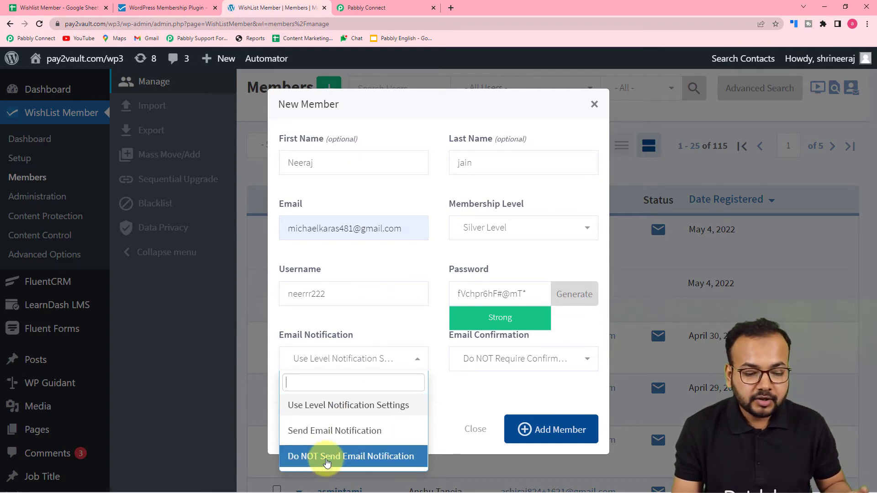
{"action": "left_click", "coordinate": [313, 457]}
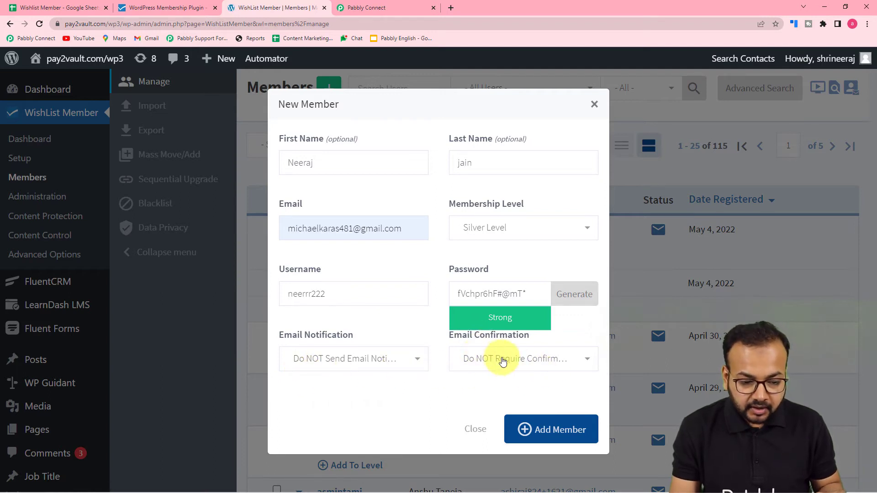
{"action": "left_click", "coordinate": [488, 363]}
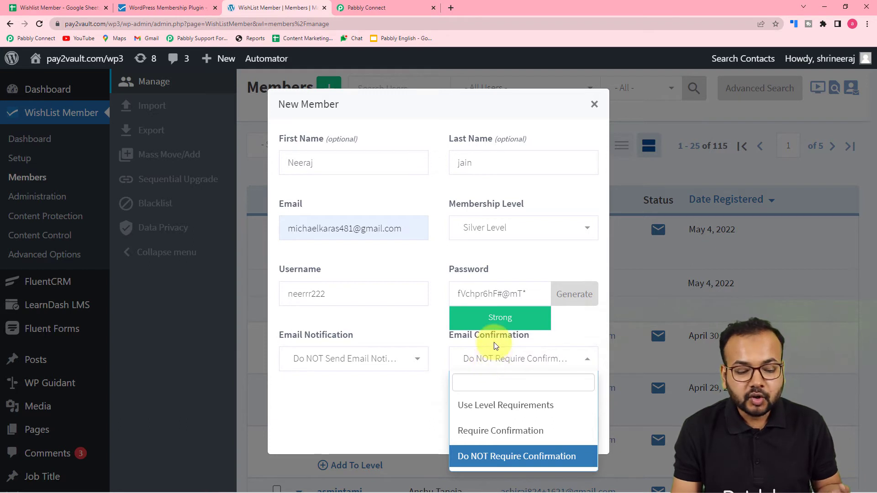
{"action": "left_click", "coordinate": [470, 458]}
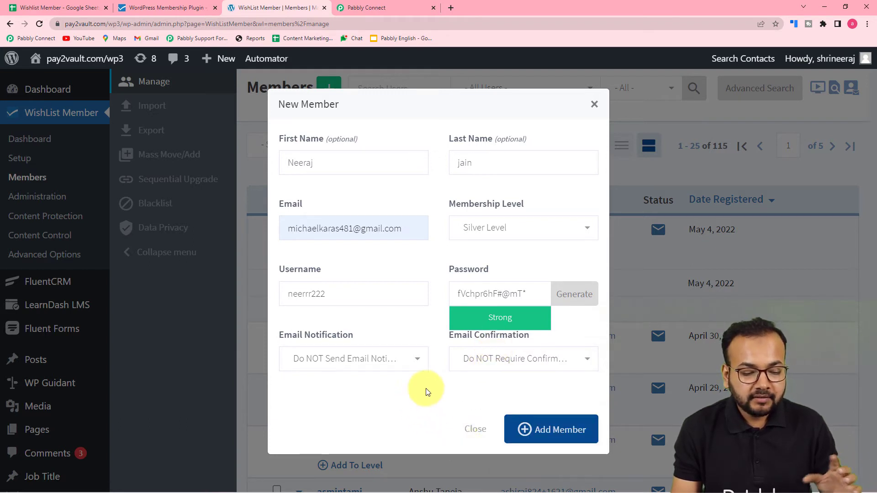
{"action": "left_click", "coordinate": [548, 427]}
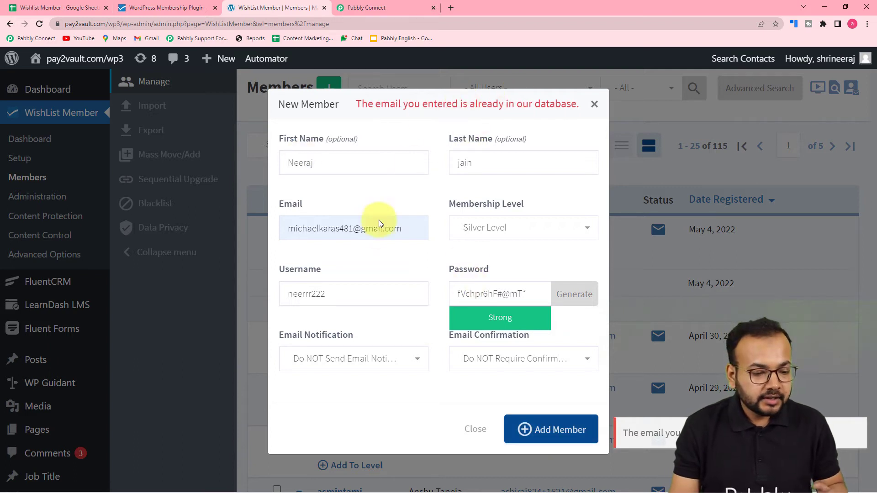
Change the email's last digit to 0 and resubmit, bringing the list to 116 members.
{"action": "left_click", "coordinate": [349, 229]}
{"action": "key", "text": "BackSpace"}
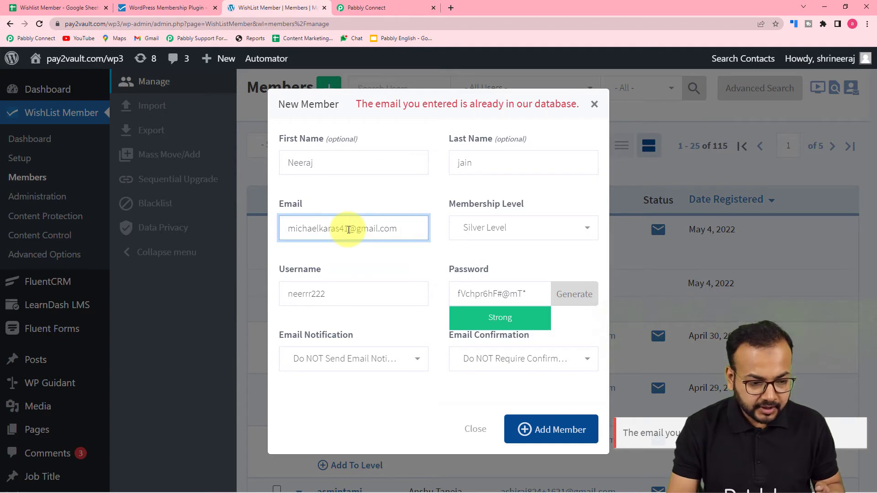
{"action": "type", "text": "0"}
{"action": "left_click", "coordinate": [354, 258]}
{"action": "left_click", "coordinate": [567, 430]}
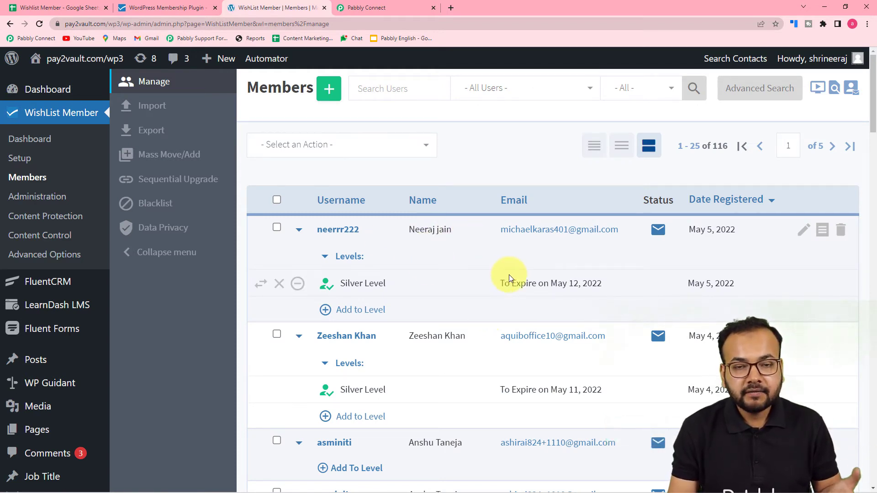
Review the captured webhook response with the new member's Silver Level data and Active status.
{"action": "left_click", "coordinate": [380, 10]}
{"action": "scroll", "coordinate": [342, 270], "scroll_direction": "down", "scroll_amount": 3}
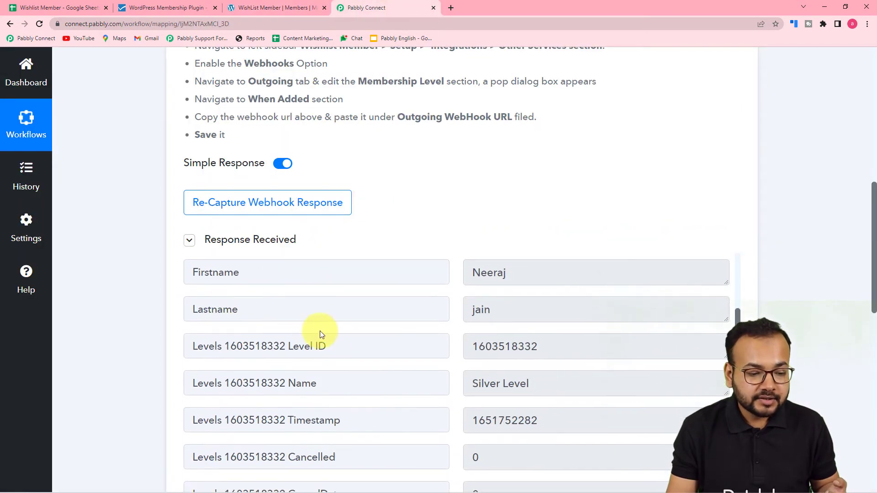
{"action": "scroll", "coordinate": [180, 308], "scroll_direction": "up", "scroll_amount": 5}
{"action": "scroll", "coordinate": [132, 281], "scroll_direction": "down", "scroll_amount": 4}
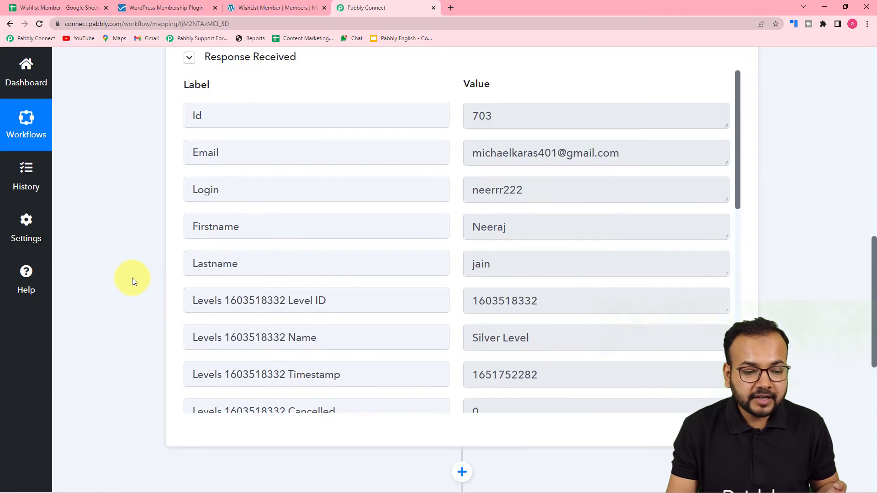
{"action": "scroll", "coordinate": [452, 158], "scroll_direction": "up", "scroll_amount": 2}
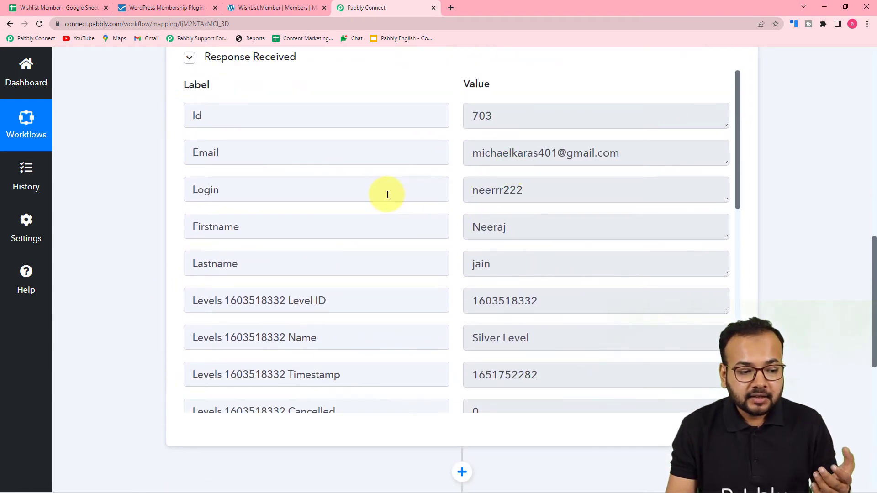
{"action": "scroll", "coordinate": [441, 221], "scroll_direction": "down", "scroll_amount": 3}
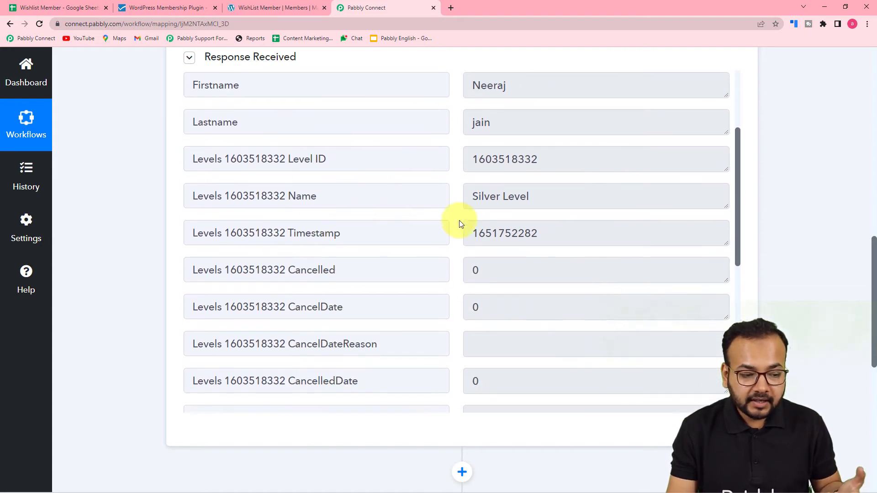
{"action": "scroll", "coordinate": [459, 221], "scroll_direction": "down", "scroll_amount": 8}
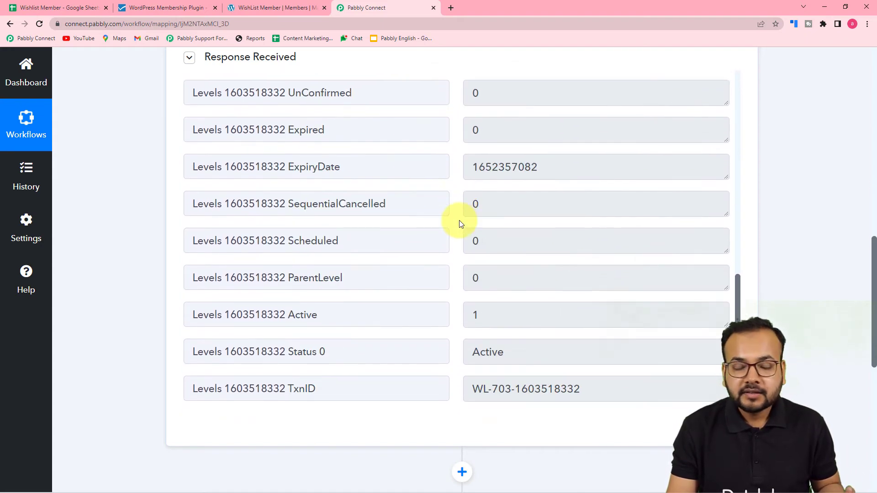
{"action": "scroll", "coordinate": [460, 223], "scroll_direction": "down", "scroll_amount": 3}
{"action": "scroll", "coordinate": [610, 256], "scroll_direction": "down", "scroll_amount": 3}
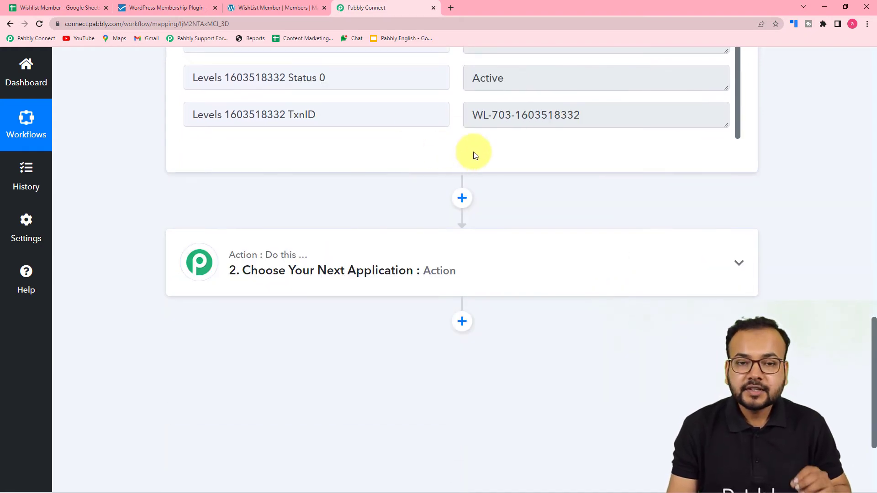
{"action": "left_click", "coordinate": [85, 4]}
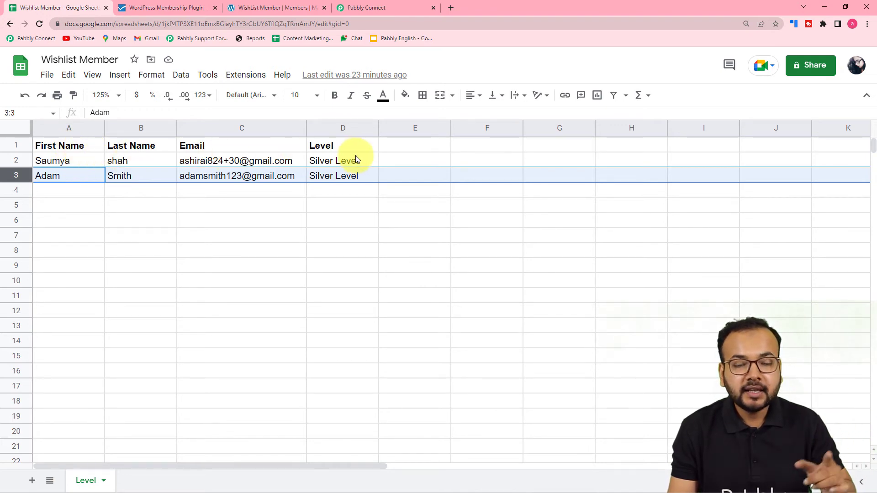
{"action": "left_click", "coordinate": [371, 8]}
Set Google Sheets, found by searching 'goo', as the app for the second workflow step.
{"action": "scroll", "coordinate": [274, 132], "scroll_direction": "down", "scroll_amount": 2}
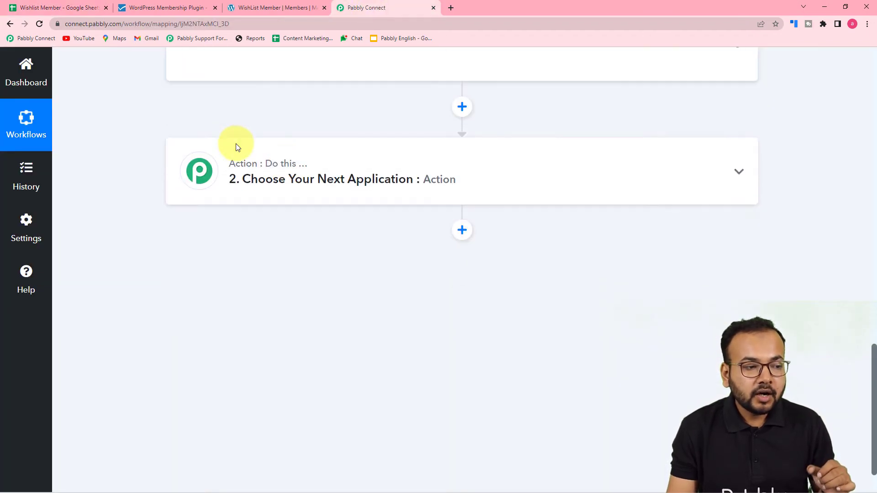
{"action": "left_click", "coordinate": [290, 171]}
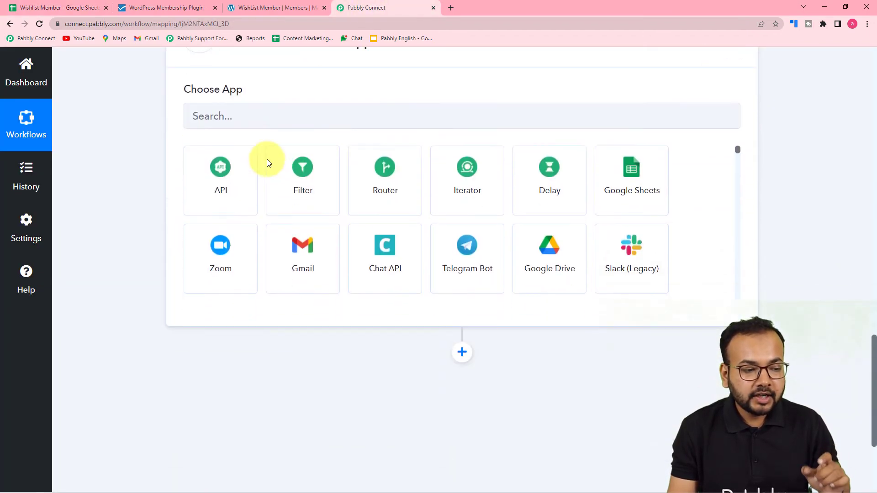
{"action": "scroll", "coordinate": [329, 142], "scroll_direction": "up", "scroll_amount": 2}
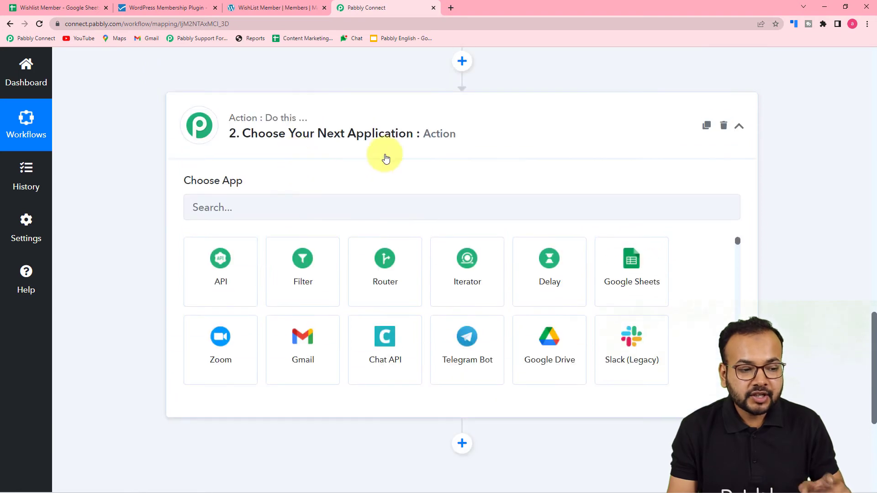
{"action": "left_click", "coordinate": [341, 211]}
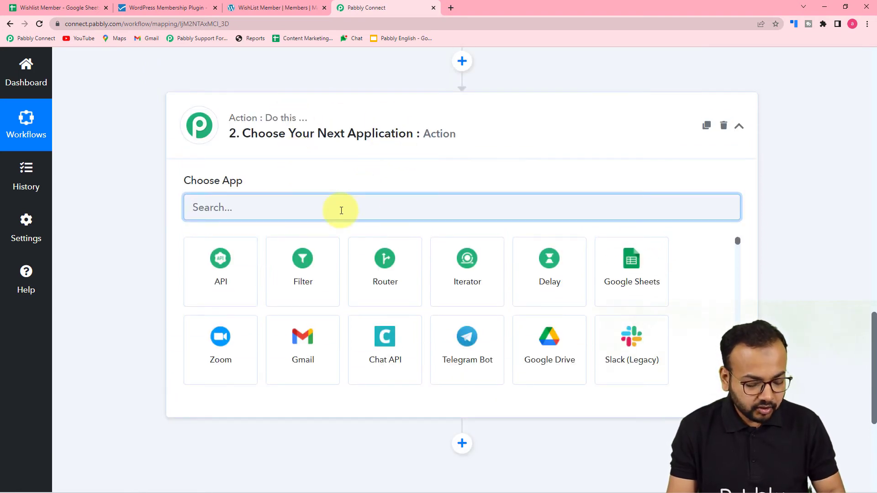
{"action": "type", "text": "goo"}
{"action": "left_click", "coordinate": [221, 265]}
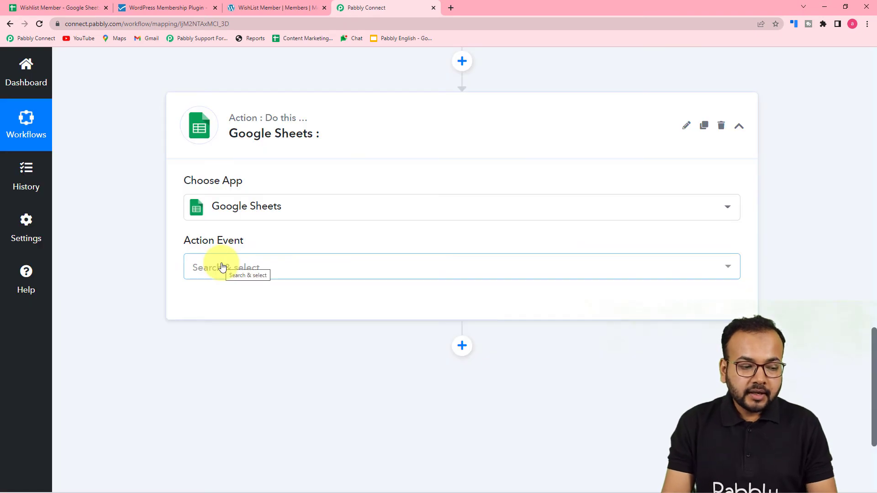
Choose Add New Row as the action event and begin connecting an account.
{"action": "left_click", "coordinate": [222, 266]}
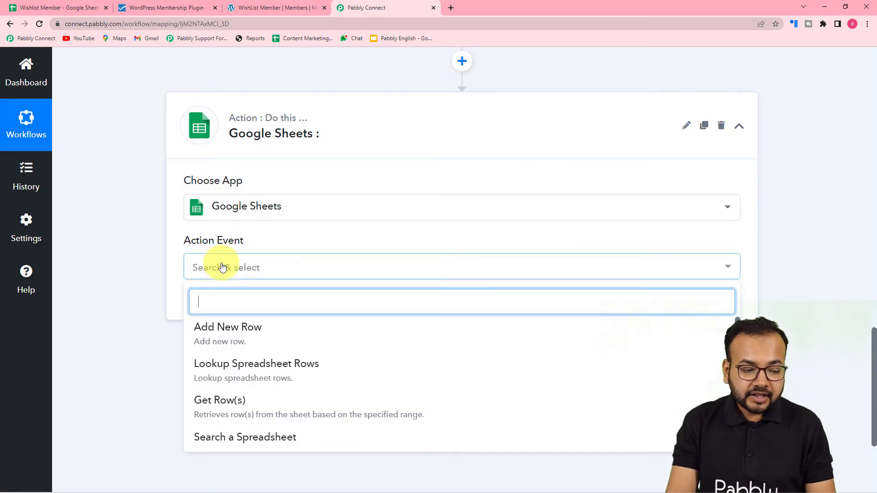
{"action": "left_click", "coordinate": [253, 350]}
{"action": "left_click", "coordinate": [215, 303]}
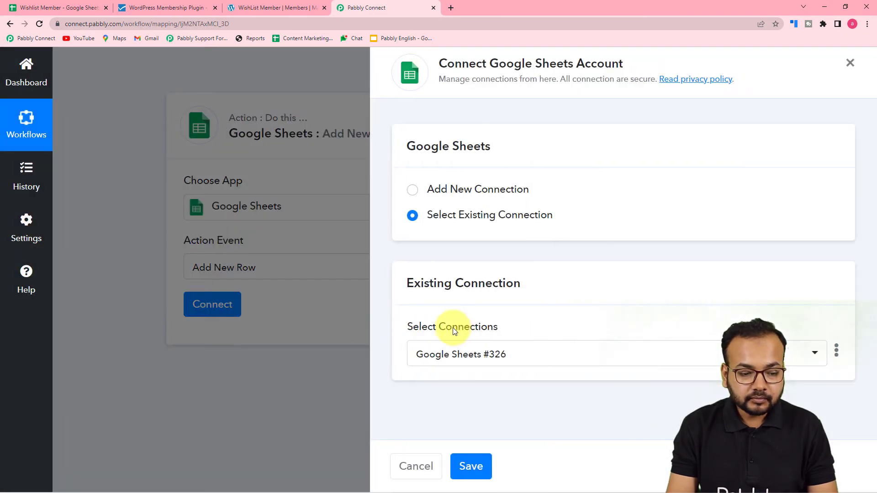
Create a new Google Sheets connection and authorise access with the chosen Google account.
{"action": "left_click", "coordinate": [413, 192]}
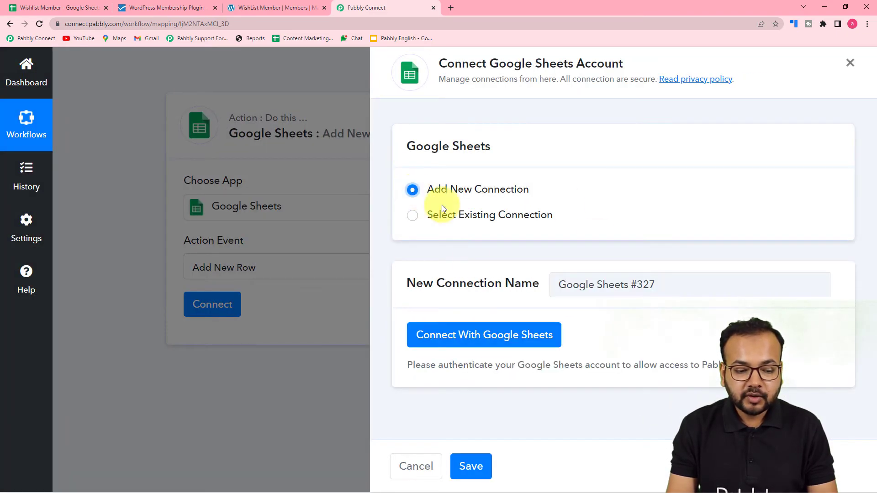
{"action": "left_click", "coordinate": [446, 337]}
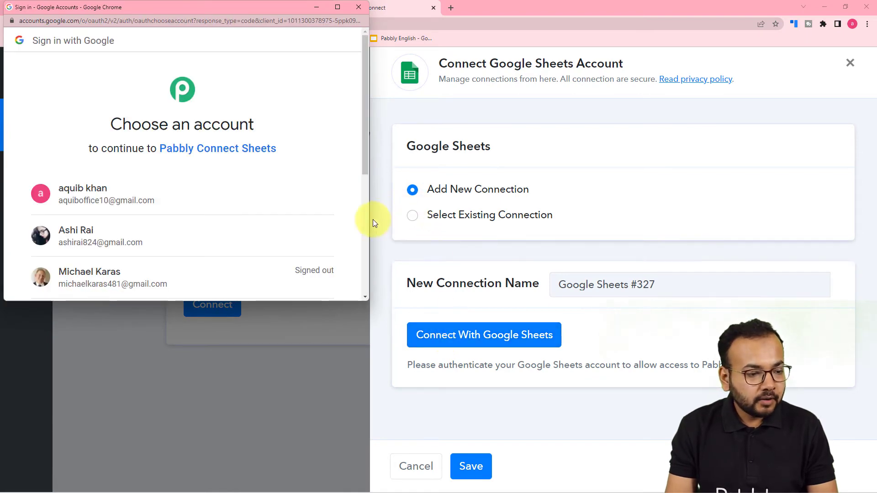
{"action": "left_click", "coordinate": [160, 241]}
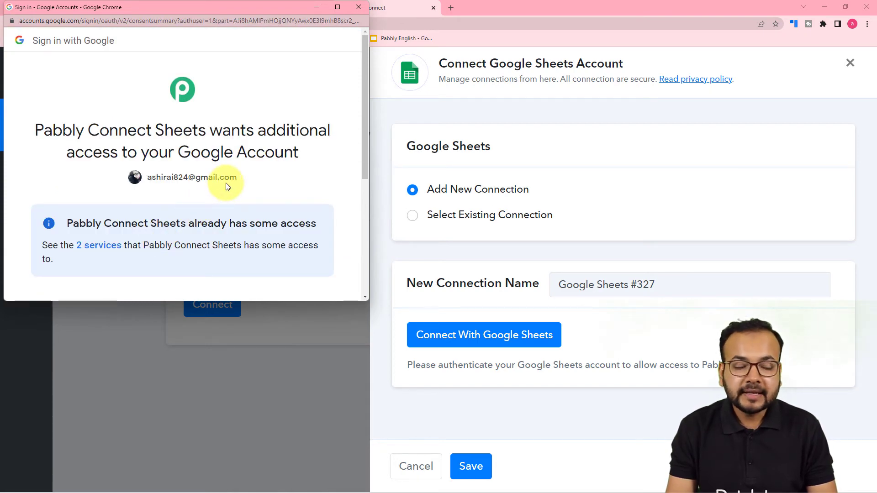
{"action": "scroll", "coordinate": [227, 187], "scroll_direction": "down", "scroll_amount": 5}
{"action": "left_click", "coordinate": [249, 211]}
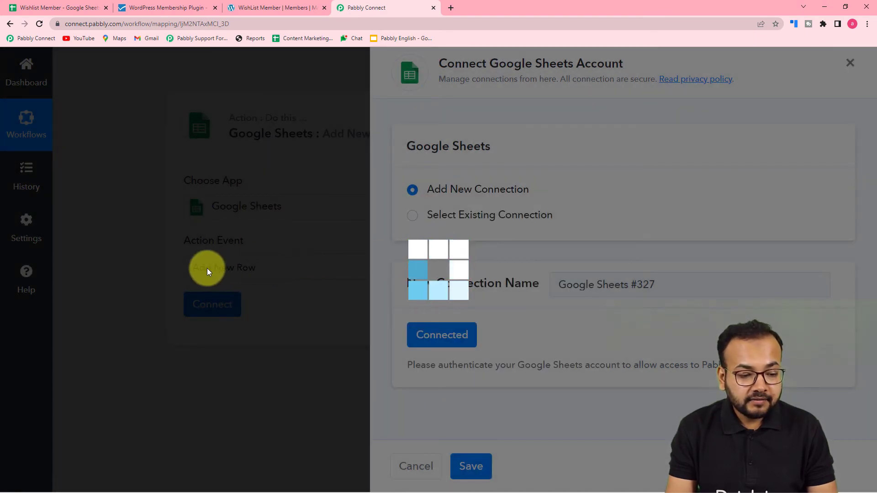
Check the target spreadsheet's name in the Google Sheets tab.
{"action": "scroll", "coordinate": [206, 268], "scroll_direction": "down", "scroll_amount": 2}
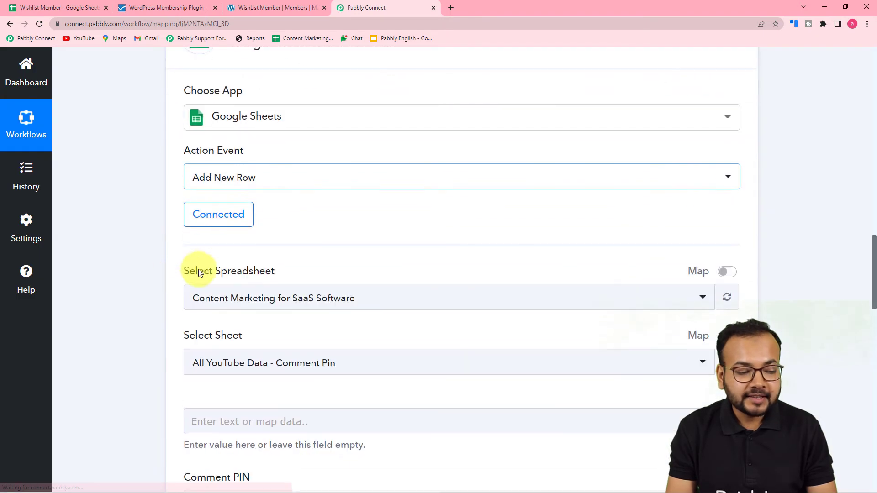
{"action": "scroll", "coordinate": [272, 240], "scroll_direction": "down", "scroll_amount": 1}
{"action": "scroll", "coordinate": [131, 231], "scroll_direction": "down", "scroll_amount": 1}
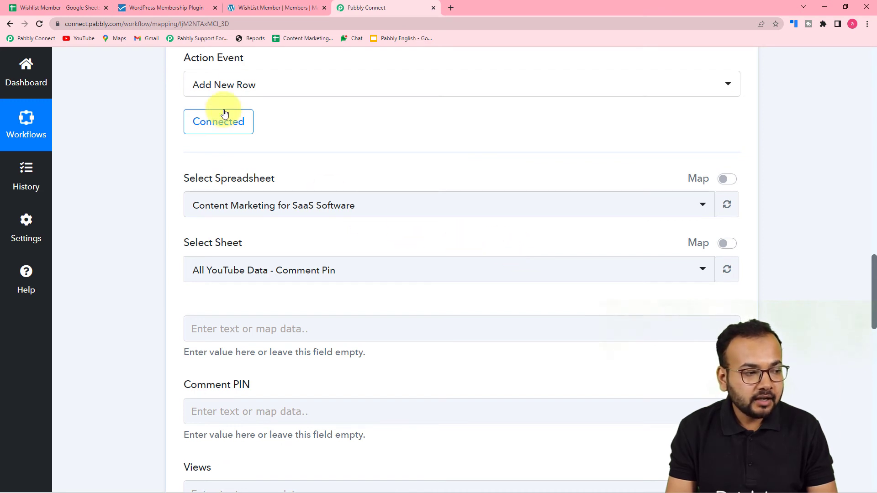
{"action": "left_click", "coordinate": [81, 10]}
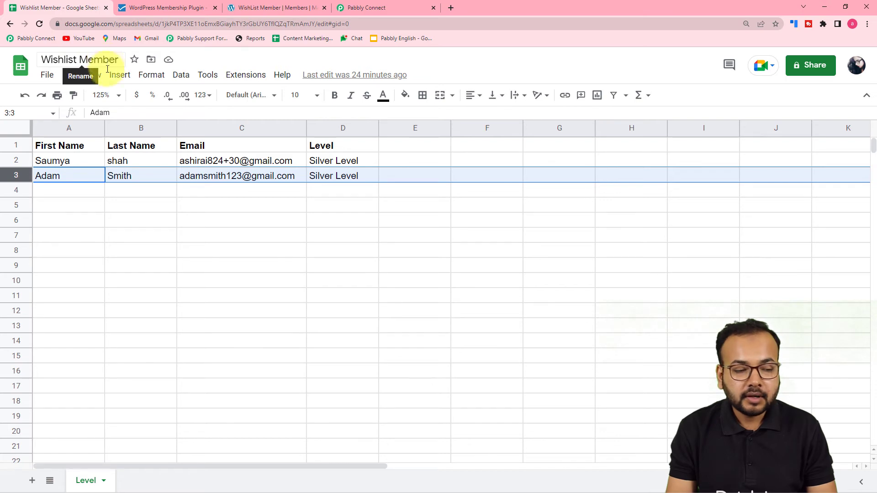
{"action": "left_click", "coordinate": [385, 8]}
Select the Wishlist Member spreadsheet and its Level sheet as the target.
{"action": "scroll", "coordinate": [361, 160], "scroll_direction": "down", "scroll_amount": 2}
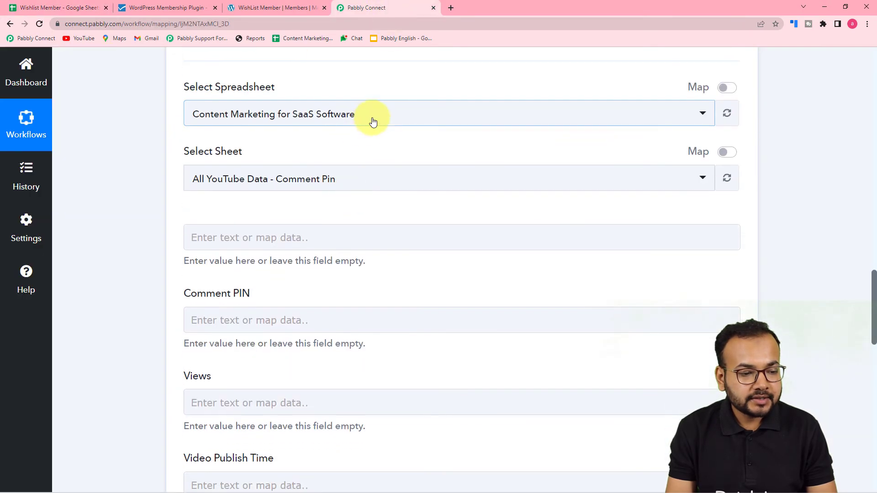
{"action": "left_click", "coordinate": [373, 121]}
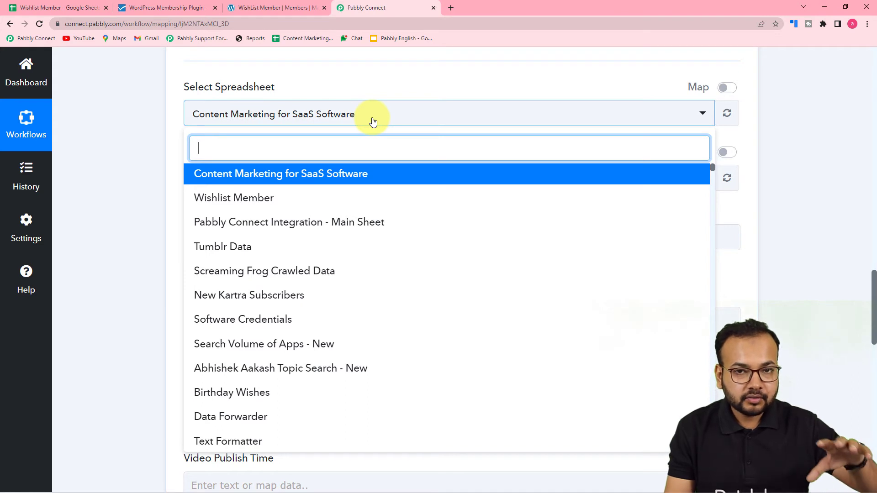
{"action": "left_click", "coordinate": [236, 198]}
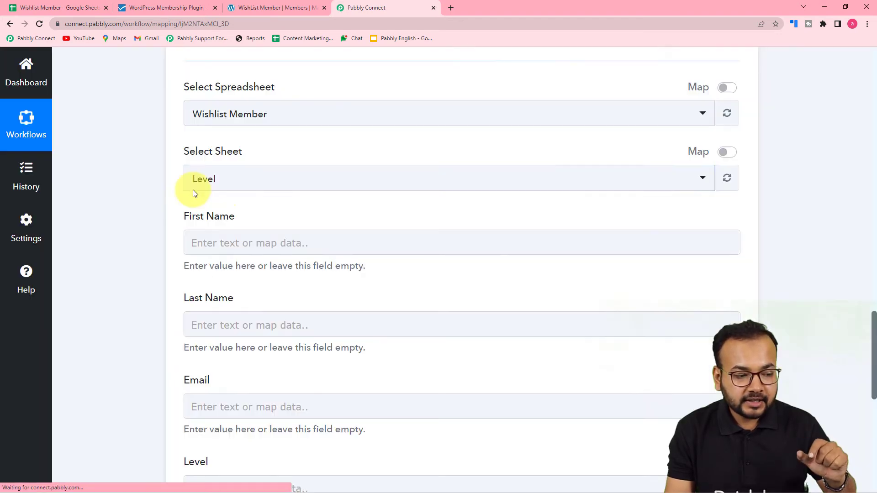
{"action": "left_click", "coordinate": [243, 190]}
{"action": "left_click", "coordinate": [137, 143]}
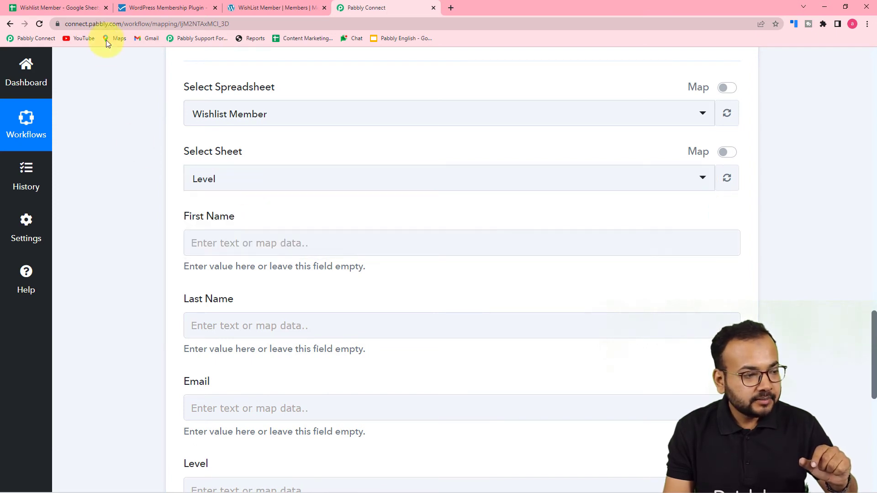
Compare the Wishlist Member spreadsheet's column headers against the mapping form.
{"action": "left_click", "coordinate": [68, 6]}
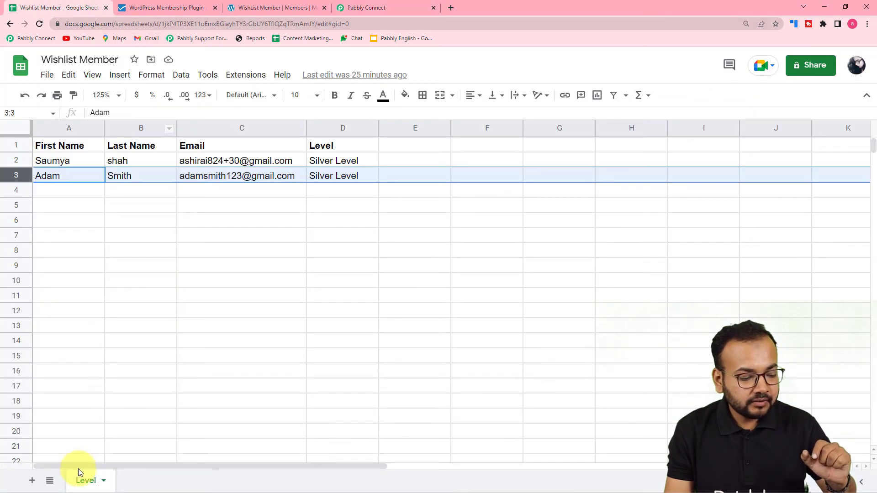
{"action": "left_click", "coordinate": [368, 9]}
{"action": "scroll", "coordinate": [289, 190], "scroll_direction": "down", "scroll_amount": 1}
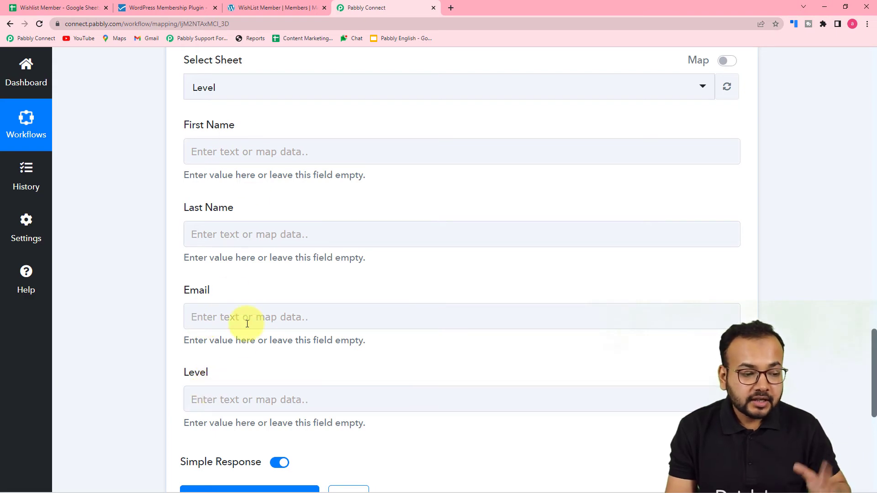
{"action": "left_click", "coordinate": [83, 10]}
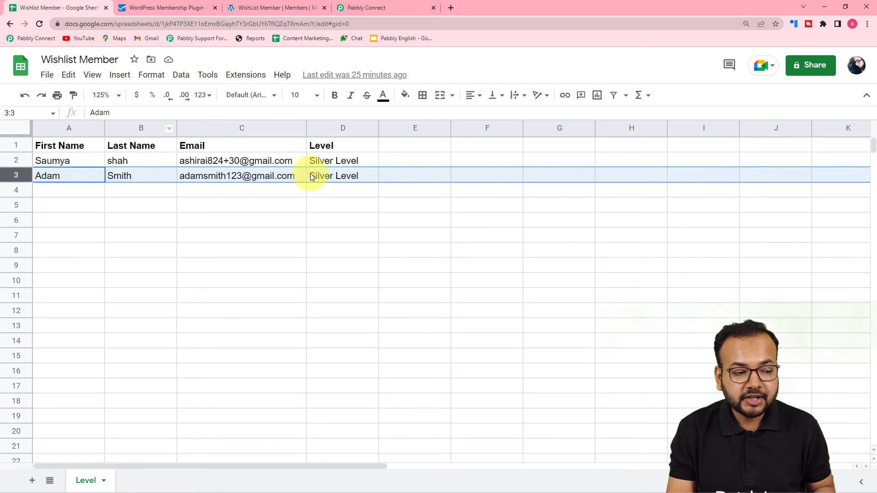
{"action": "left_click", "coordinate": [363, 8]}
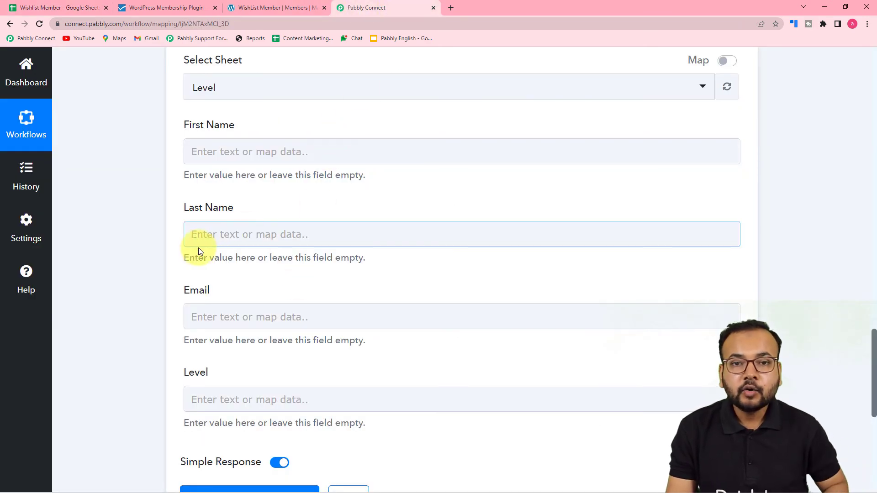
Bring up the Insert Data picker for the First Name field.
{"action": "scroll", "coordinate": [195, 249], "scroll_direction": "up", "scroll_amount": 8}
{"action": "scroll", "coordinate": [194, 247], "scroll_direction": "up", "scroll_amount": 9}
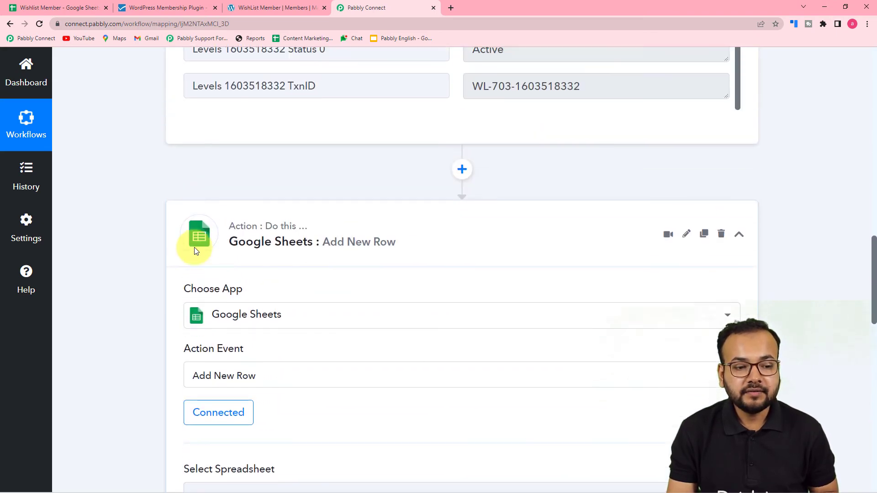
{"action": "scroll", "coordinate": [364, 261], "scroll_direction": "up", "scroll_amount": 3}
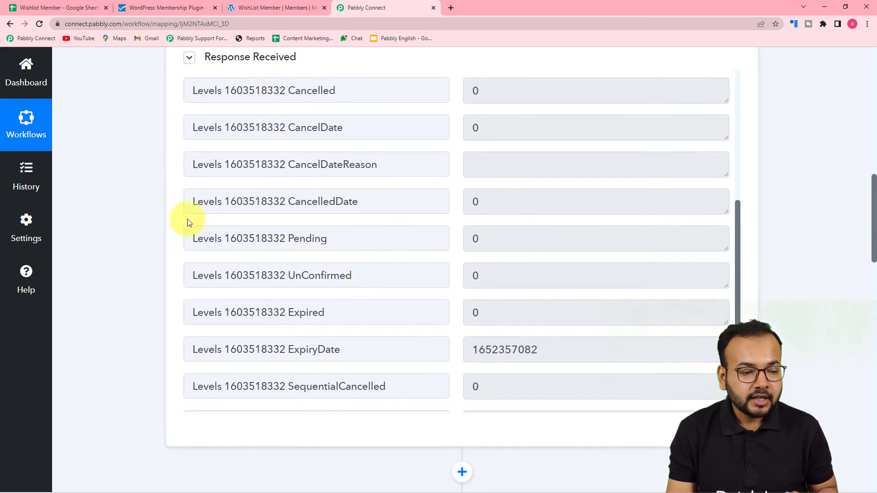
{"action": "scroll", "coordinate": [289, 231], "scroll_direction": "up", "scroll_amount": 5}
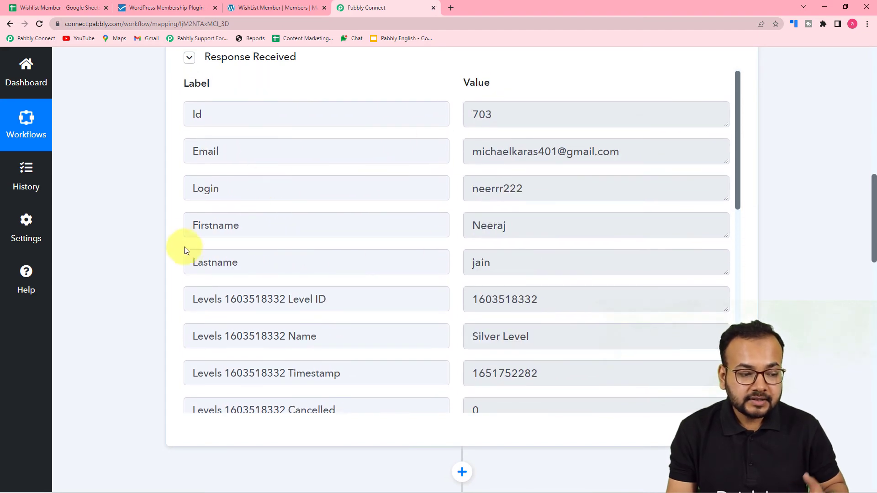
{"action": "scroll", "coordinate": [134, 212], "scroll_direction": "down", "scroll_amount": 8}
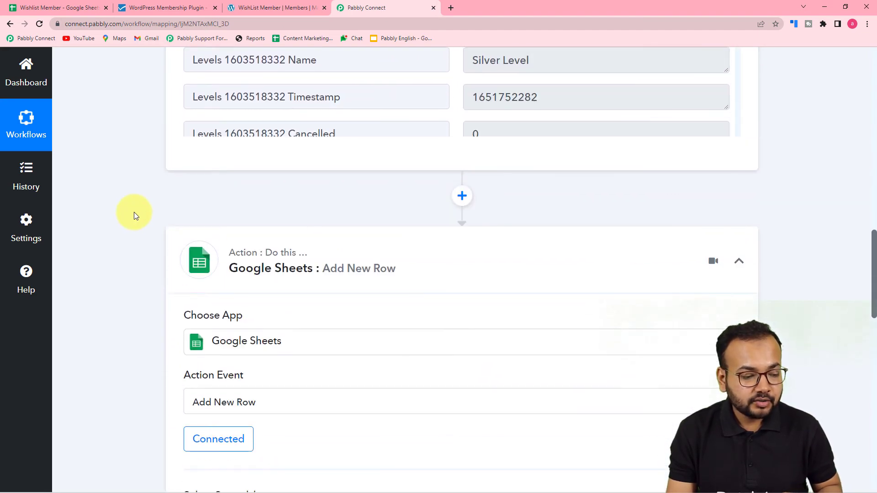
{"action": "scroll", "coordinate": [133, 212], "scroll_direction": "down", "scroll_amount": 9}
{"action": "left_click", "coordinate": [263, 152]}
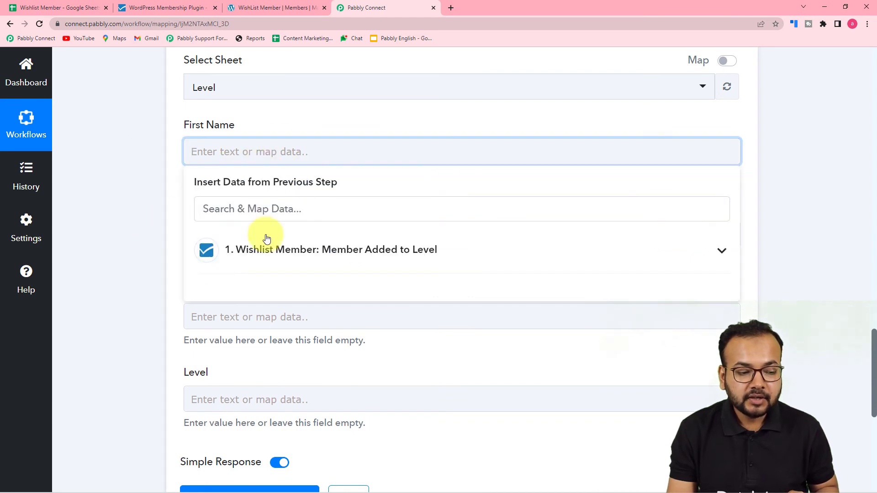
Map the trigger's Firstname and Lastname into the First Name and Last Name fields.
{"action": "left_click", "coordinate": [294, 252]}
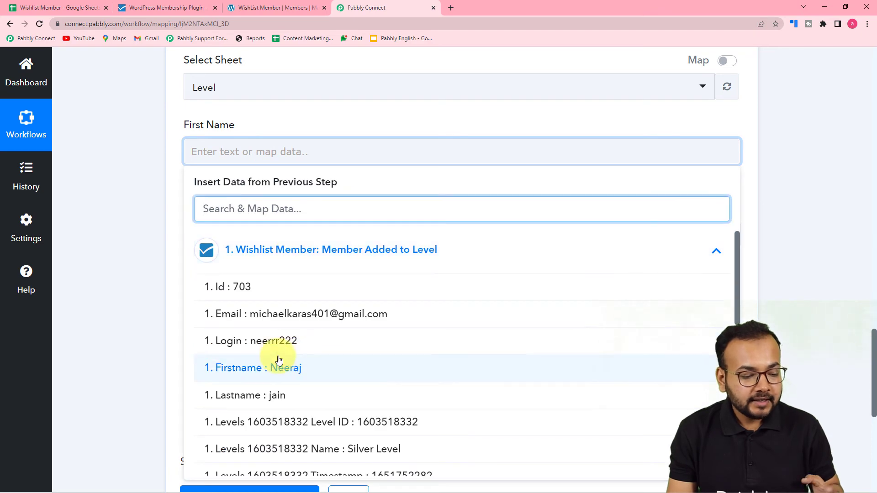
{"action": "left_click", "coordinate": [274, 375]}
{"action": "left_click", "coordinate": [152, 231]}
{"action": "scroll", "coordinate": [151, 231], "scroll_direction": "down", "scroll_amount": 2}
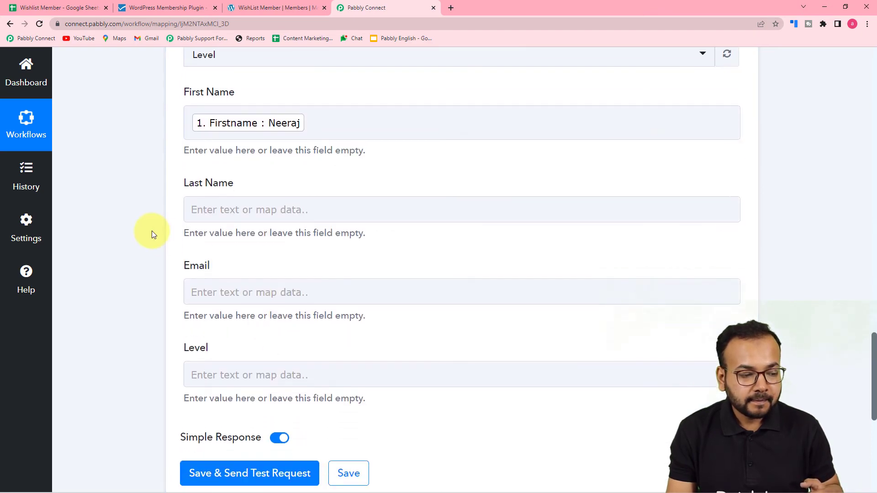
{"action": "left_click", "coordinate": [262, 147]}
{"action": "left_click", "coordinate": [262, 250]}
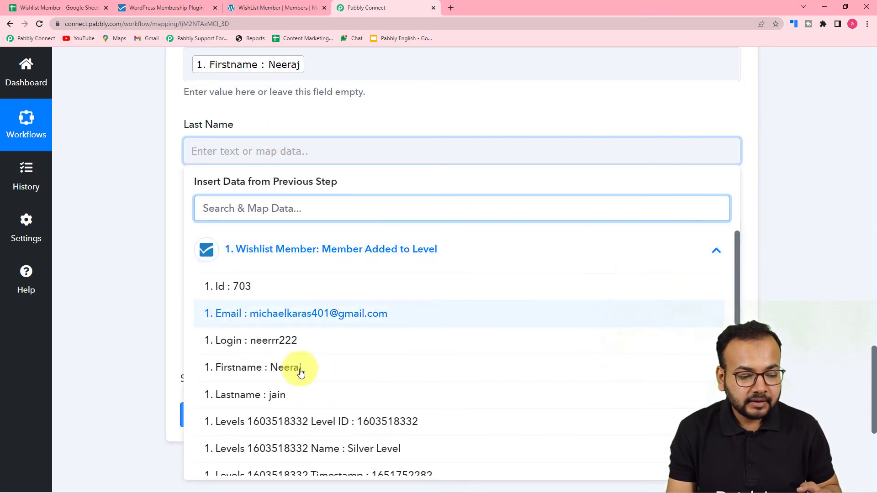
{"action": "left_click", "coordinate": [309, 395]}
{"action": "left_click", "coordinate": [147, 257]}
{"action": "scroll", "coordinate": [147, 258], "scroll_direction": "down", "scroll_amount": 3}
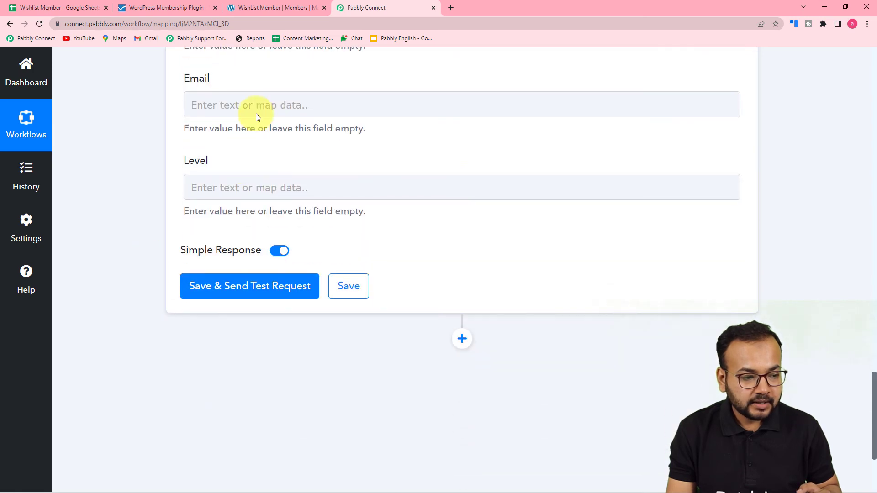
Map the trigger's Email and Levels Name into the Email and Level fields.
{"action": "left_click", "coordinate": [255, 109]}
{"action": "left_click", "coordinate": [276, 204]}
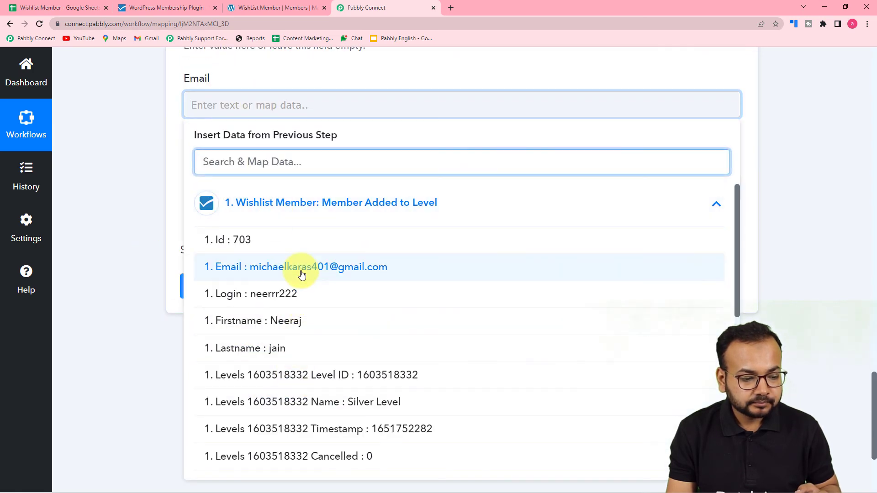
{"action": "left_click", "coordinate": [297, 265]}
{"action": "left_click", "coordinate": [165, 237]}
{"action": "left_click", "coordinate": [227, 196]}
{"action": "left_click", "coordinate": [241, 292]}
{"action": "scroll", "coordinate": [305, 400], "scroll_direction": "down", "scroll_amount": 2}
{"action": "left_click", "coordinate": [342, 406]}
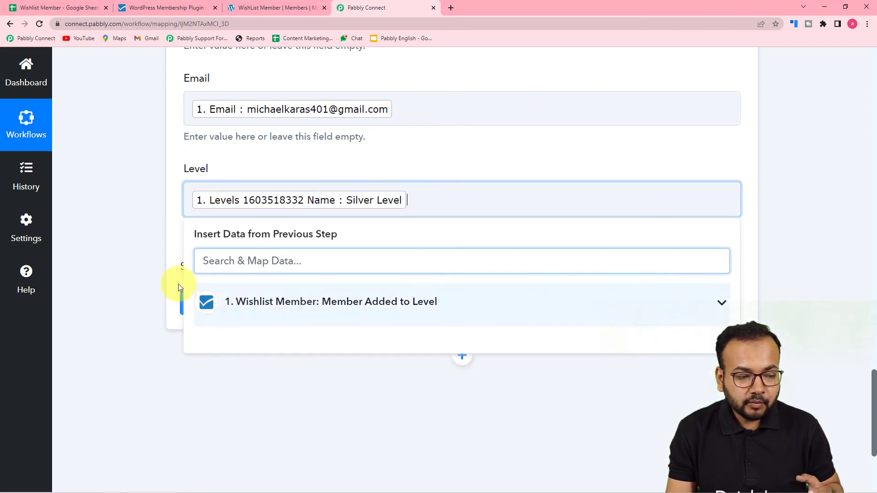
{"action": "left_click", "coordinate": [127, 246]}
{"action": "scroll", "coordinate": [127, 246], "scroll_direction": "up", "scroll_amount": 5}
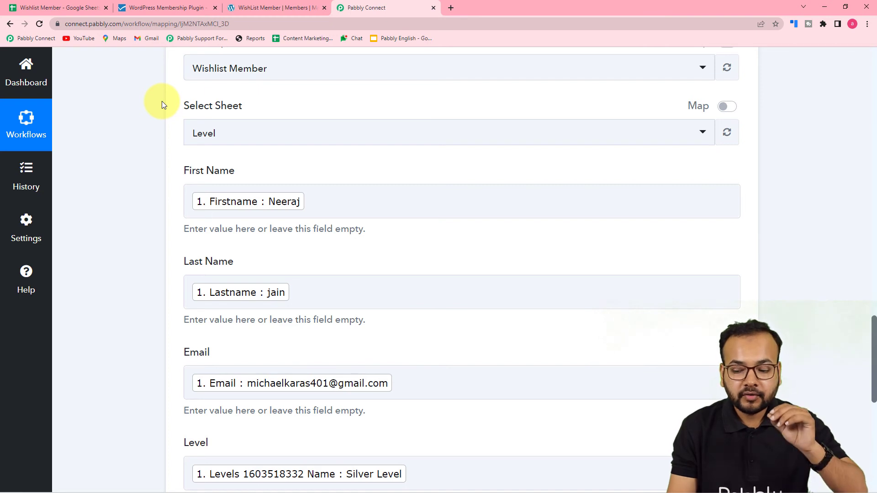
Save and send a test request, confirming one 4-cell row added at Level!A4:D4.
{"action": "left_click", "coordinate": [84, 11]}
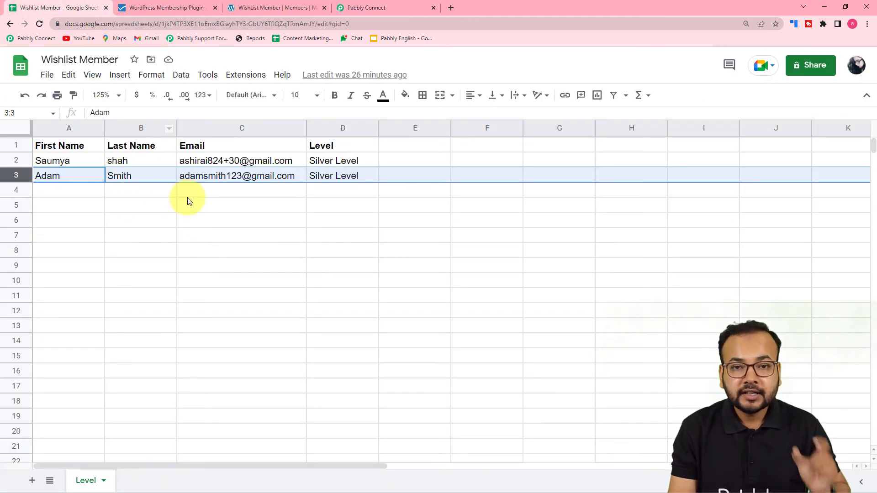
{"action": "left_click", "coordinate": [365, 17]}
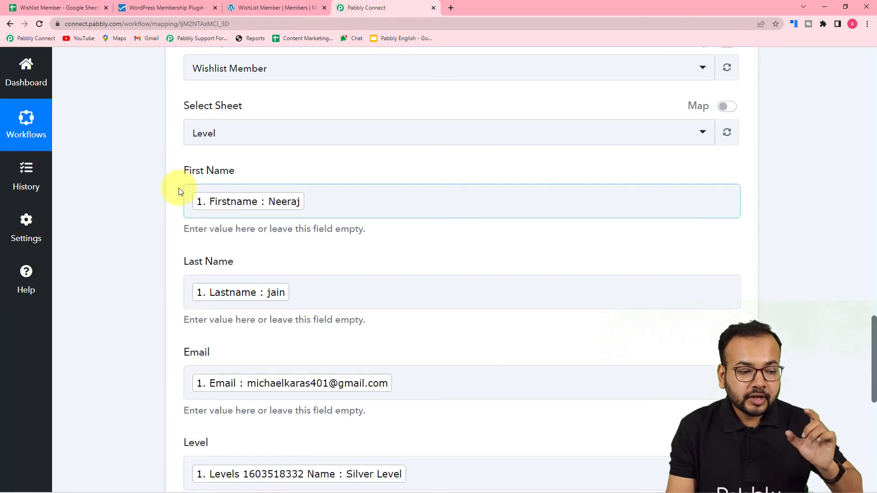
{"action": "scroll", "coordinate": [179, 192], "scroll_direction": "down", "scroll_amount": 4}
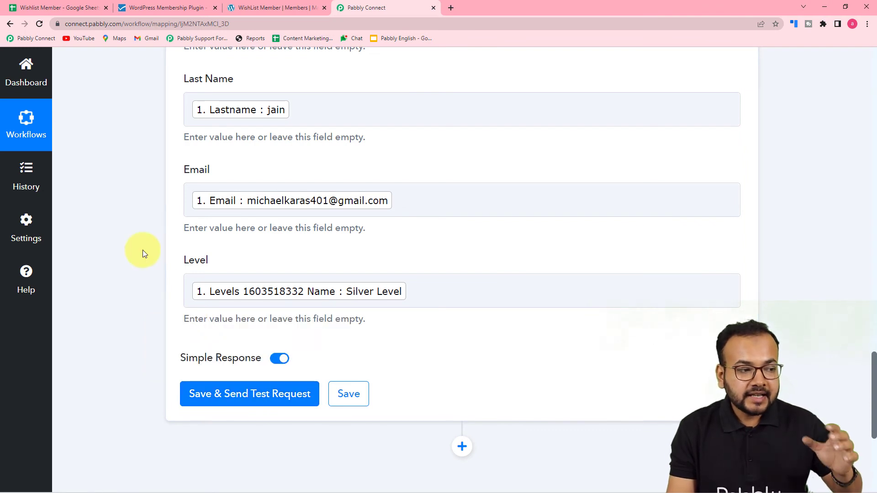
{"action": "left_click", "coordinate": [78, 8]}
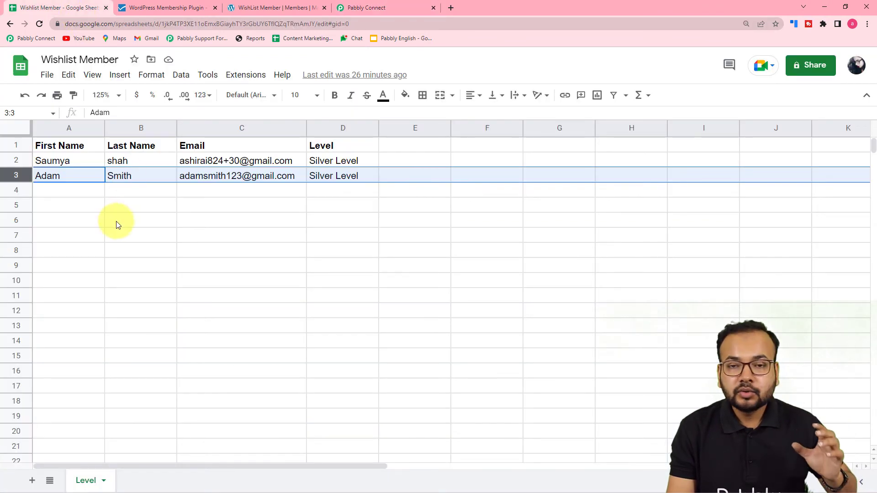
{"action": "left_click", "coordinate": [360, 13]}
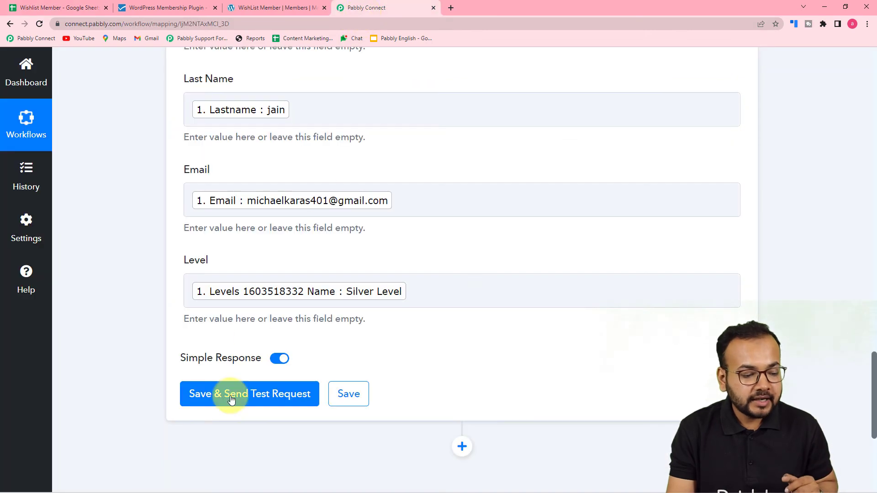
{"action": "left_click", "coordinate": [233, 386]}
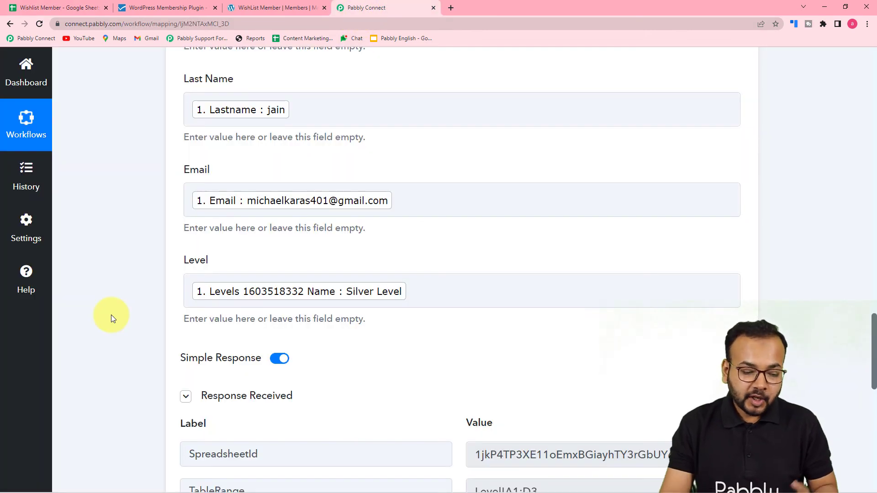
{"action": "scroll", "coordinate": [111, 314], "scroll_direction": "down", "scroll_amount": 8}
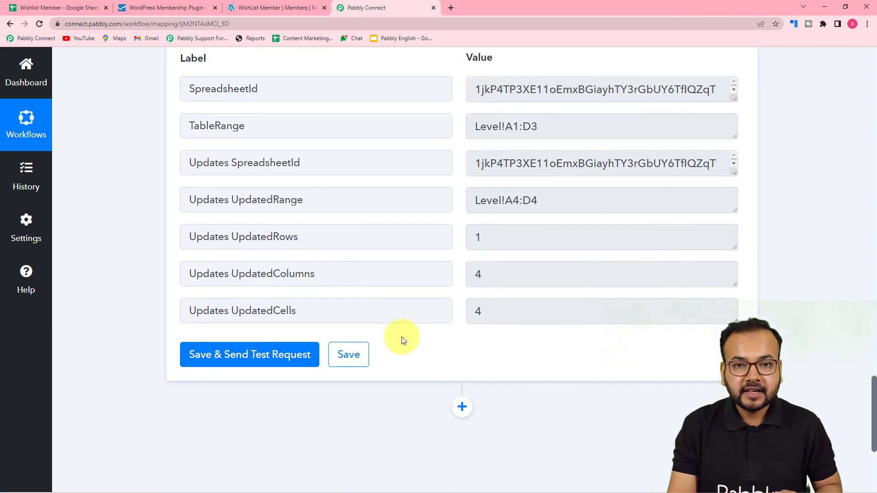
{"action": "left_click", "coordinate": [74, 8]}
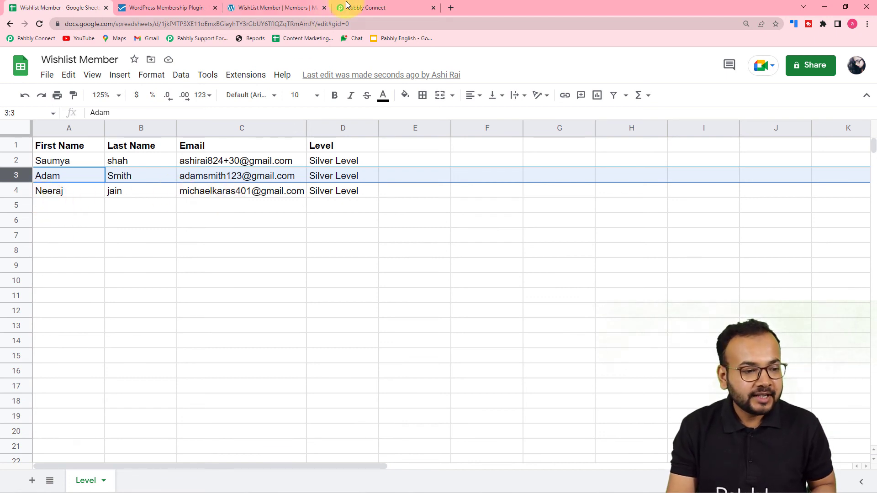
{"action": "left_click", "coordinate": [366, 8]}
{"action": "scroll", "coordinate": [136, 277], "scroll_direction": "up", "scroll_amount": 8}
{"action": "scroll", "coordinate": [135, 276], "scroll_direction": "up", "scroll_amount": 1}
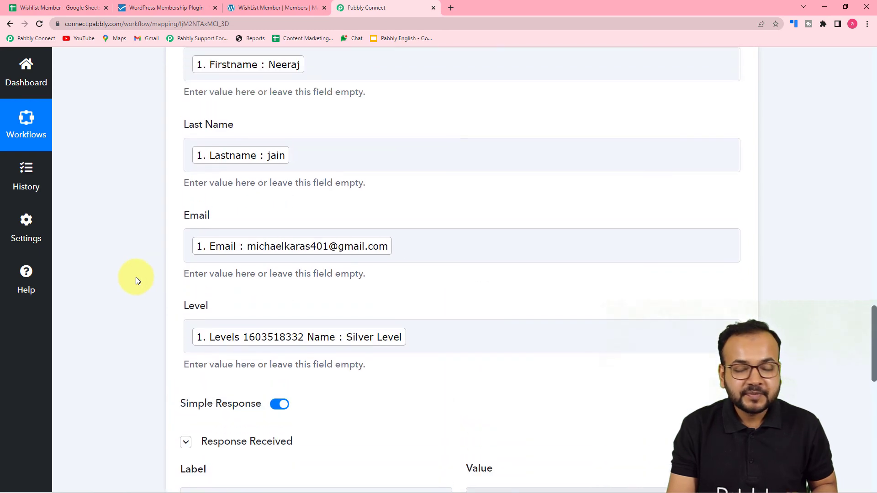
{"action": "scroll", "coordinate": [136, 276], "scroll_direction": "up", "scroll_amount": 15}
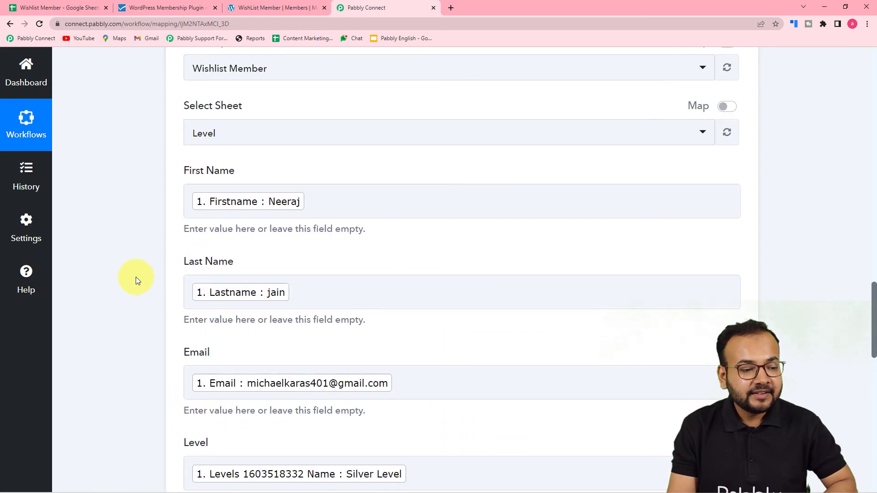
{"action": "scroll", "coordinate": [136, 277], "scroll_direction": "up", "scroll_amount": 10}
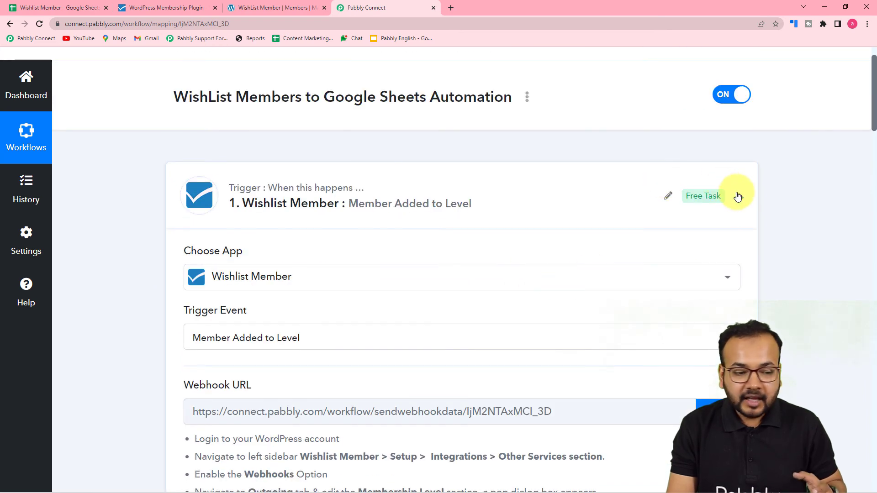
{"action": "scroll", "coordinate": [117, 190], "scroll_direction": "down", "scroll_amount": 1}
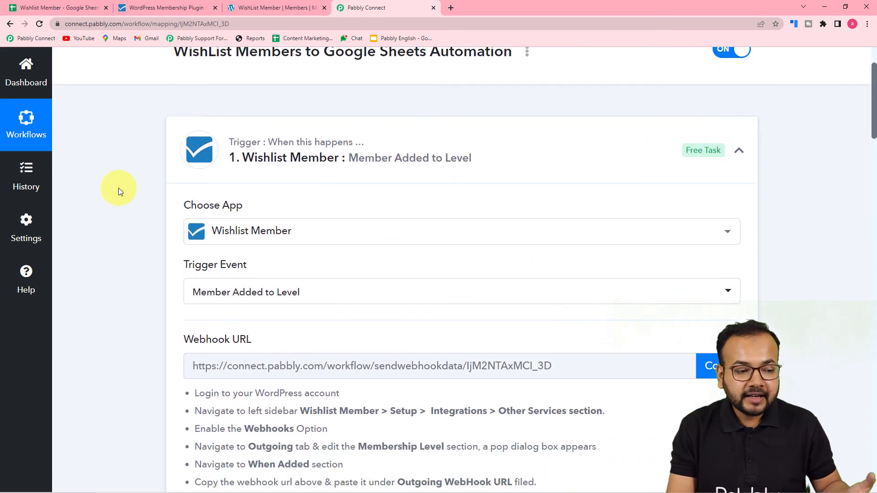
{"action": "scroll", "coordinate": [150, 214], "scroll_direction": "down", "scroll_amount": 3}
{"action": "scroll", "coordinate": [122, 228], "scroll_direction": "down", "scroll_amount": 12}
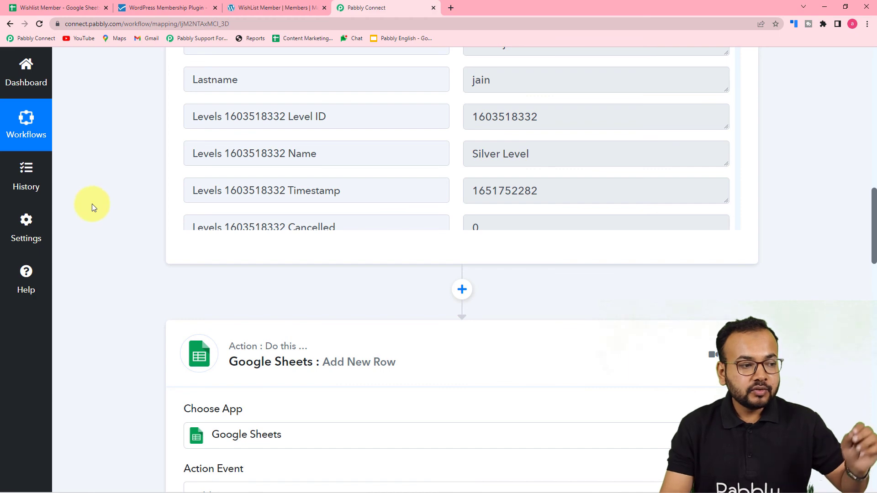
{"action": "left_click", "coordinate": [75, 7]}
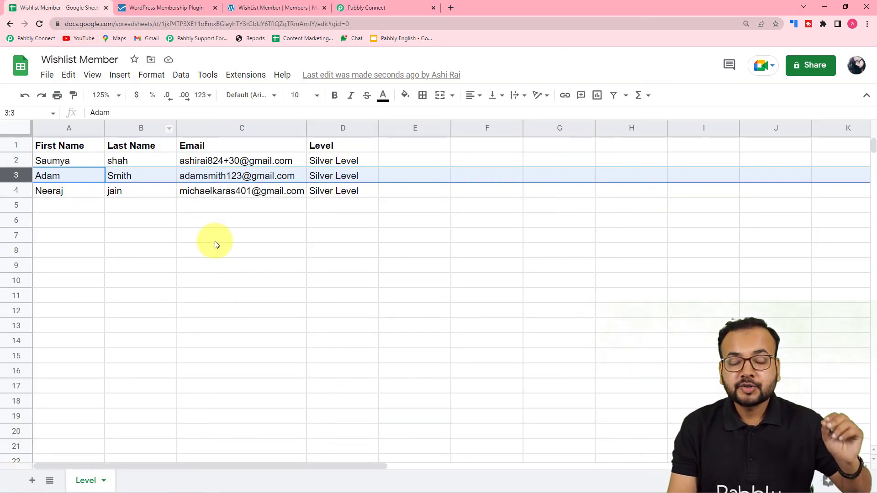
{"action": "left_click", "coordinate": [344, 8]}
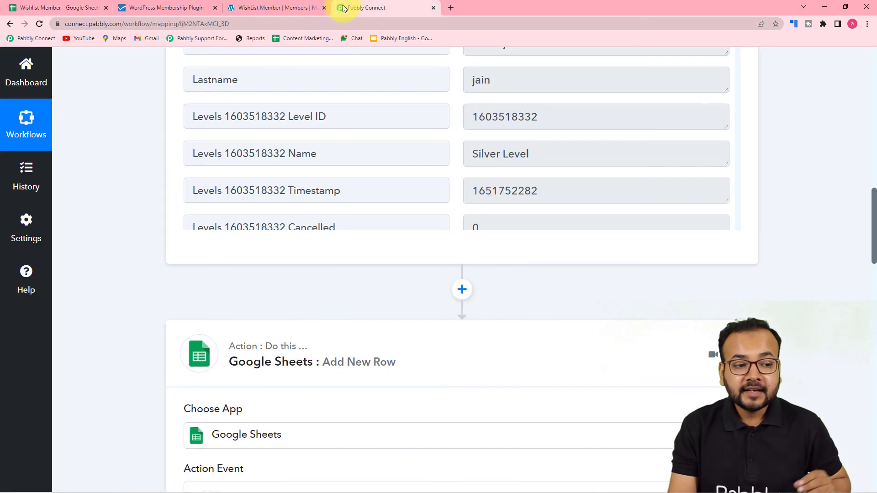